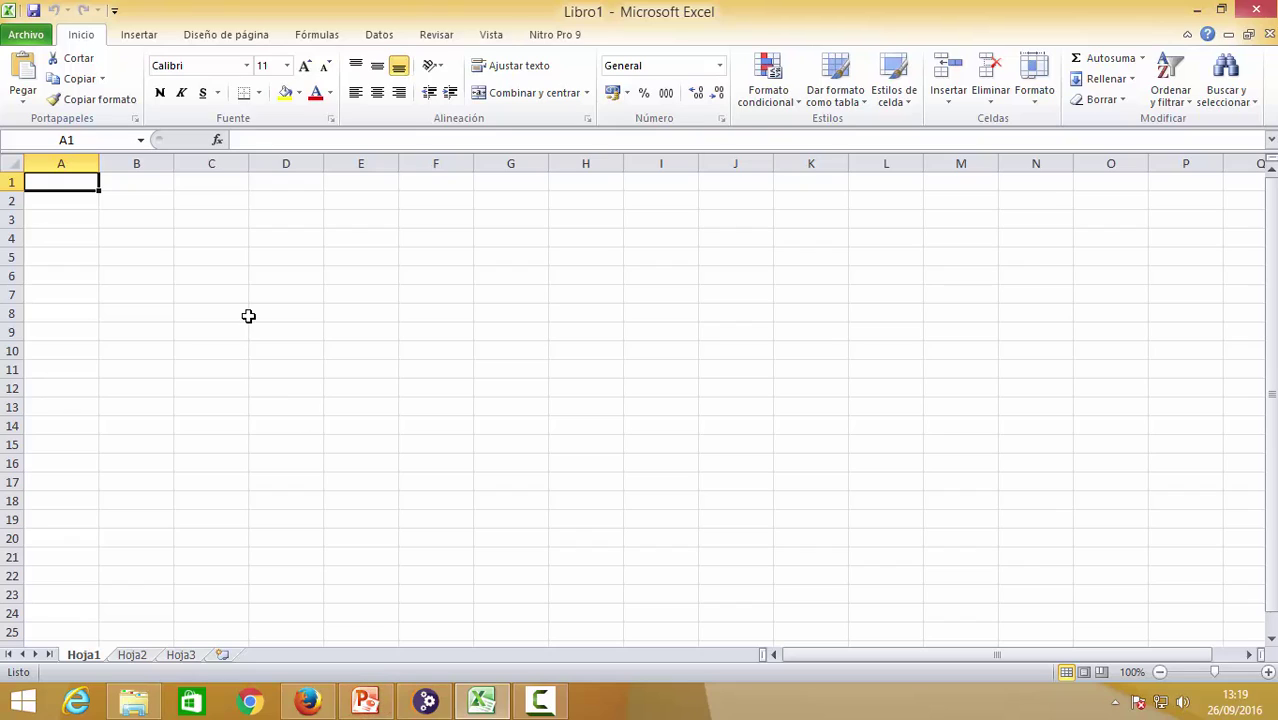
List the letters a to z in cells A1:A26 of sheet Hoja2, one letter per cell
click(136, 657)
text(a)
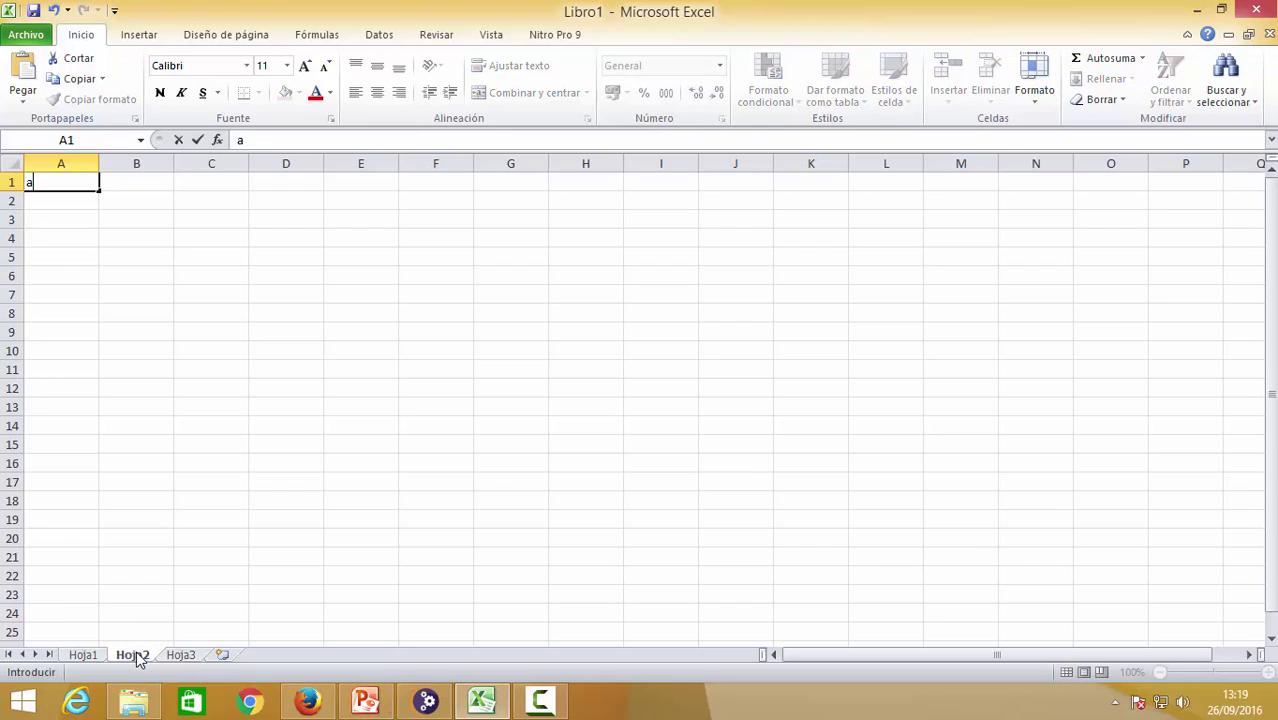
key(Return)
text(b)
key(Return)
text(c)
key(Return)
text(d)
key(Return)
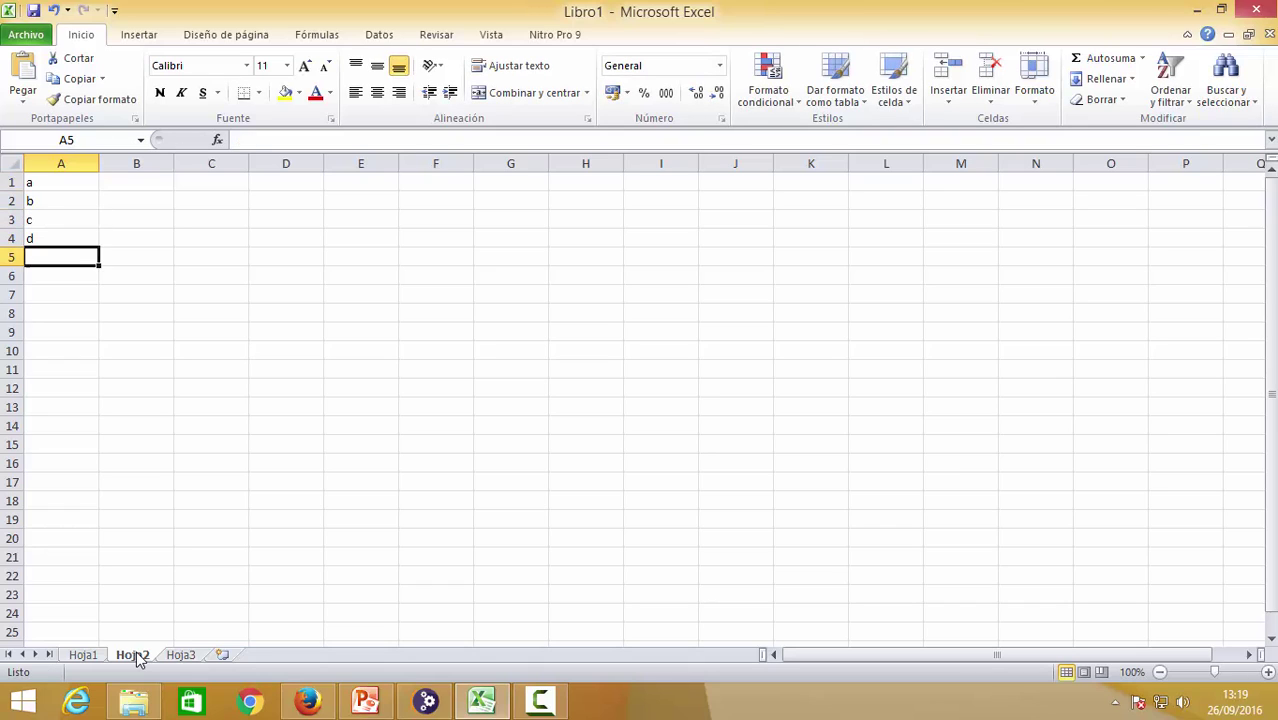
text(e f)
key(Return)
text(g)
key(Return)
text(h)
key(Return)
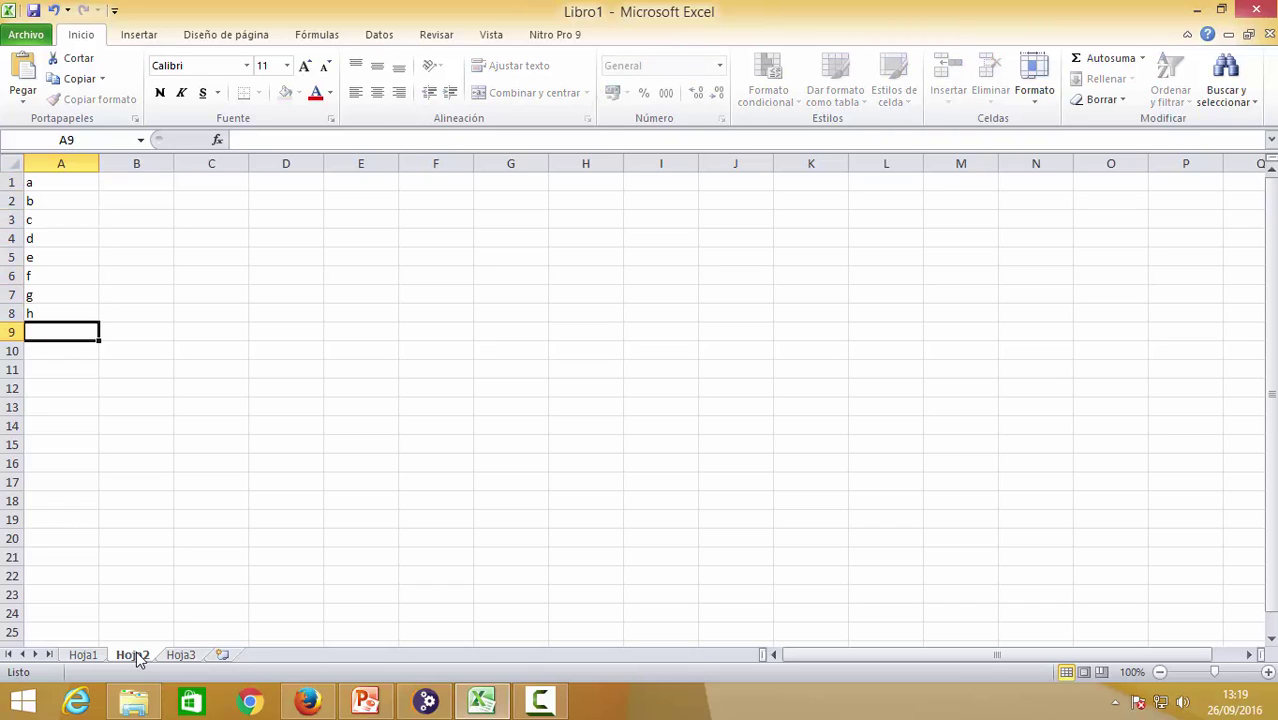
text(i)
key(Return)
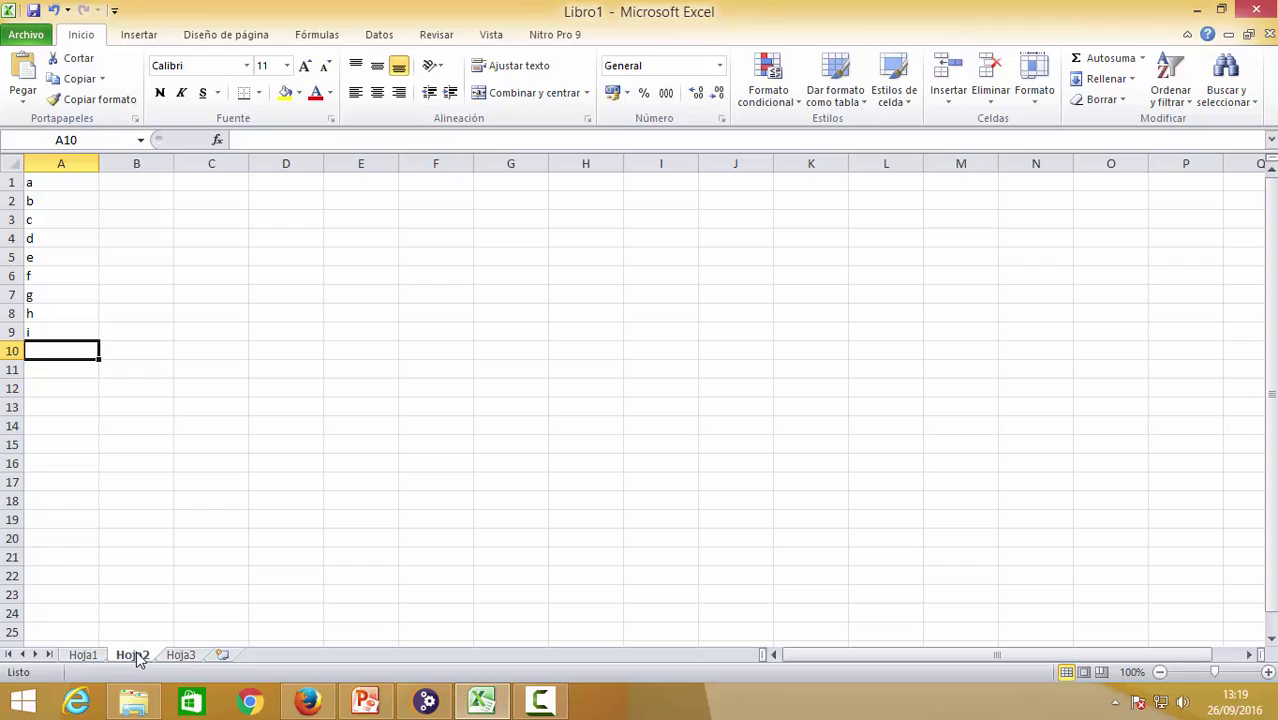
text(j)
key(Return)
text(k)
key(Return)
text(l)
key(Return)
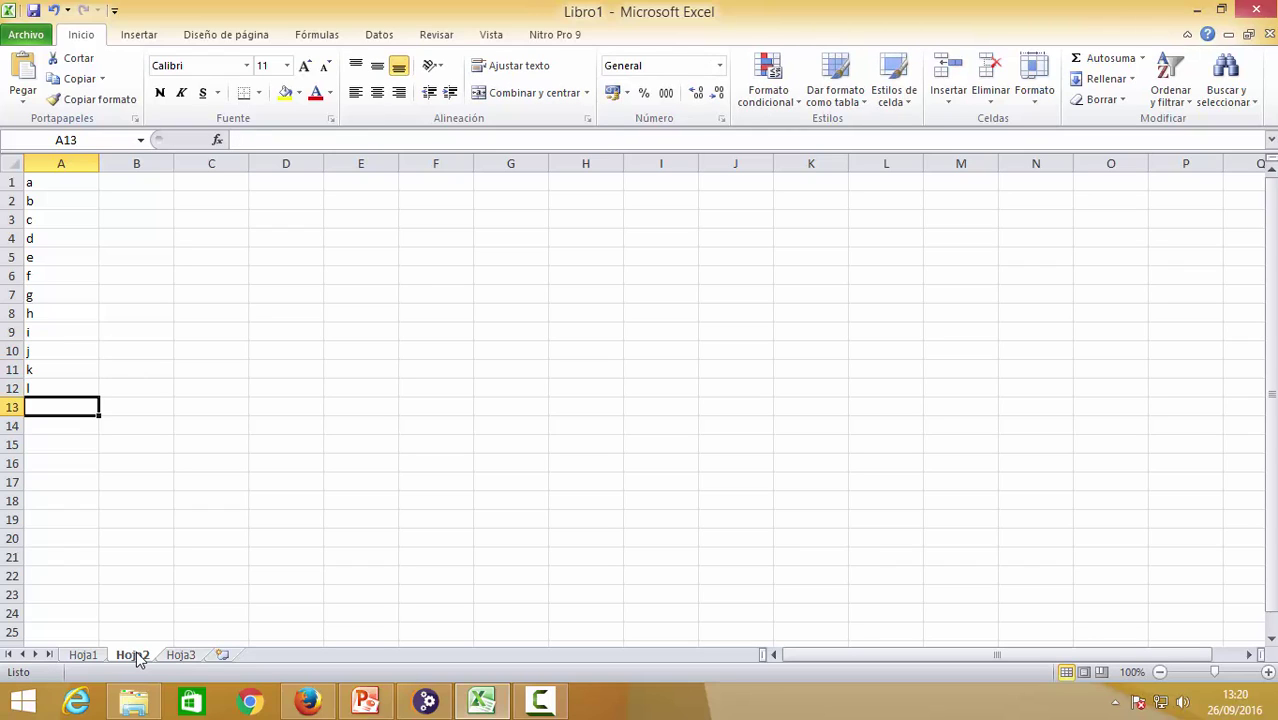
text(m)
key(Return)
text(n)
key(Return)
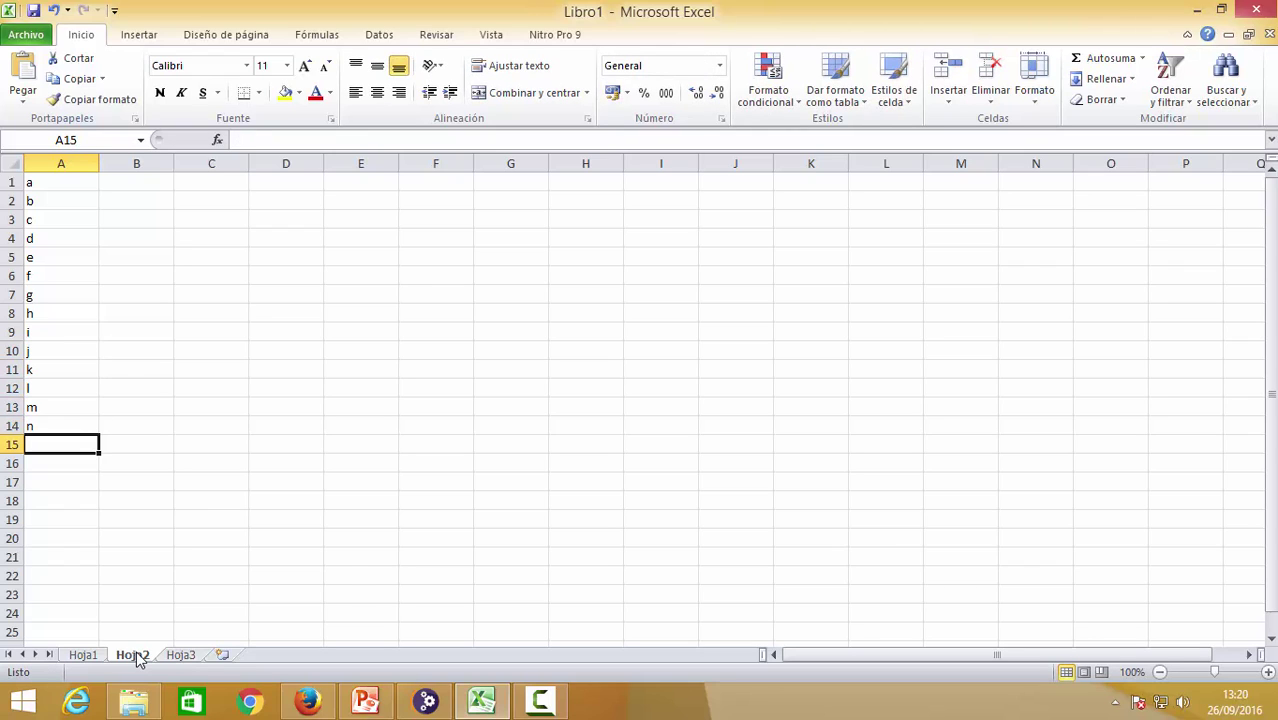
text(o)
key(Return)
text(p)
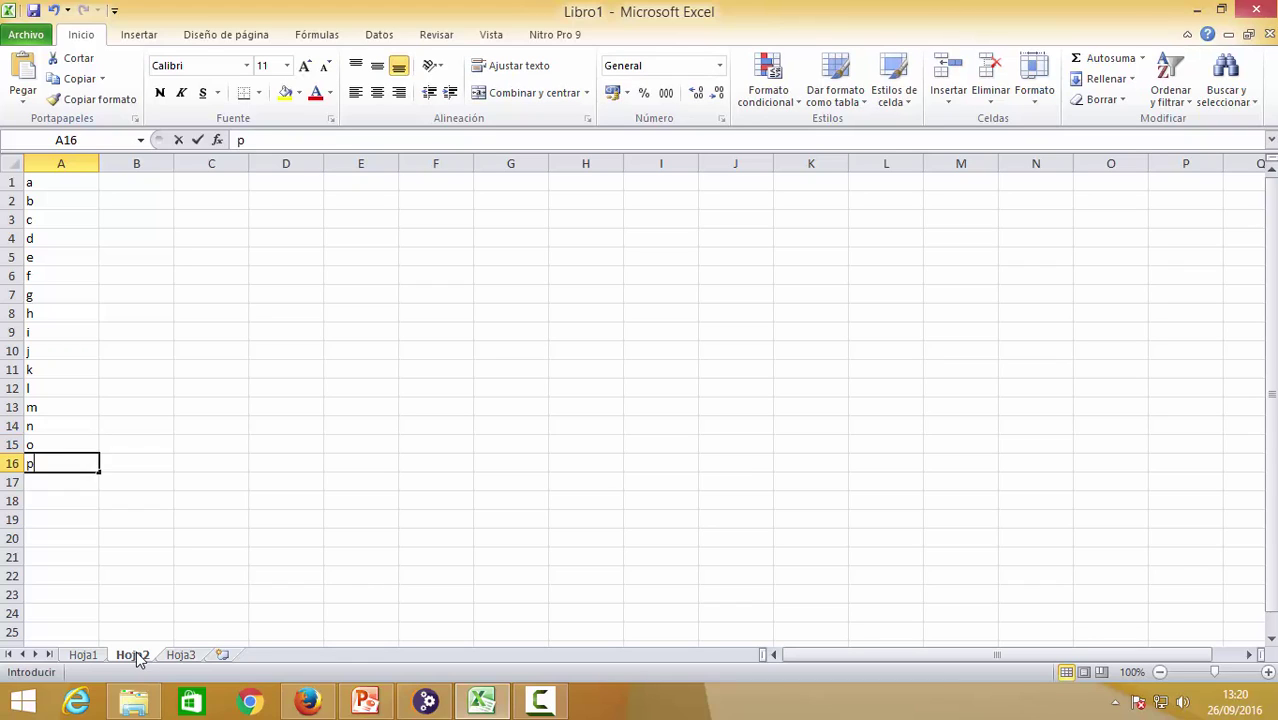
key(Return)
text(q)
key(Return)
text(r)
key(Return)
text(s)
key(Return)
text(t)
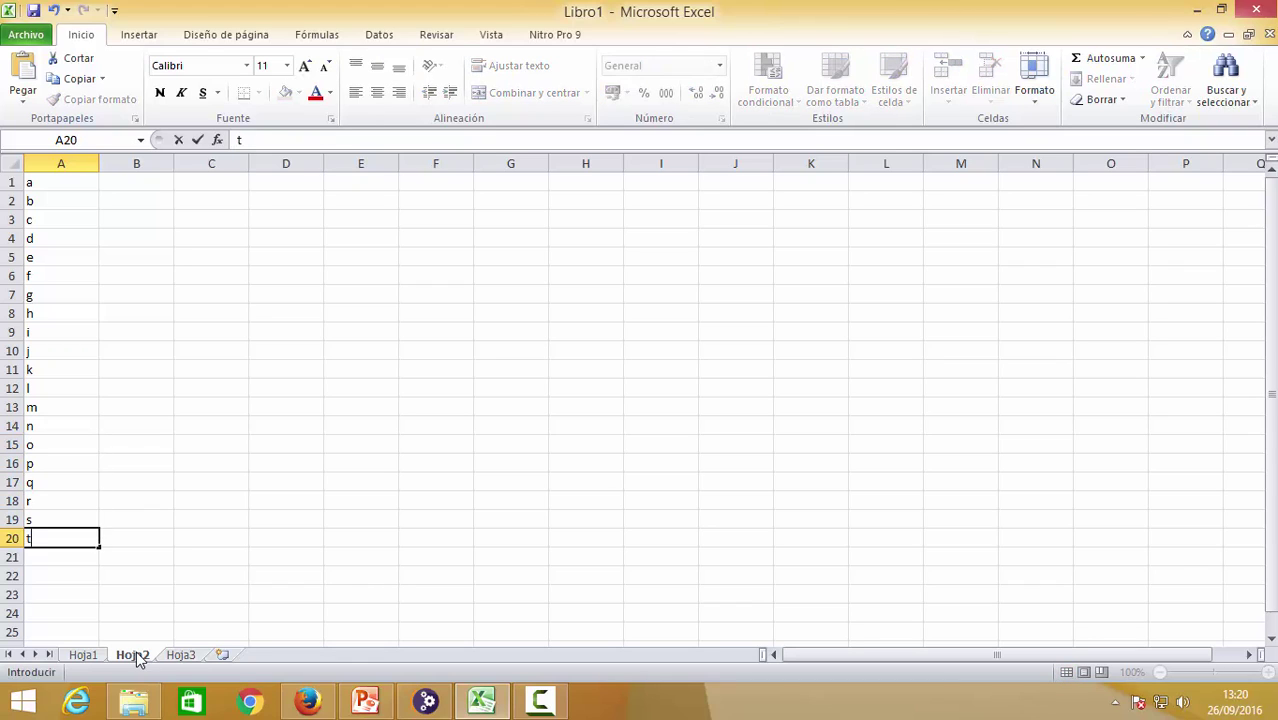
key(Return)
text(u)
key(Return)
text(v)
key(Return)
text(w)
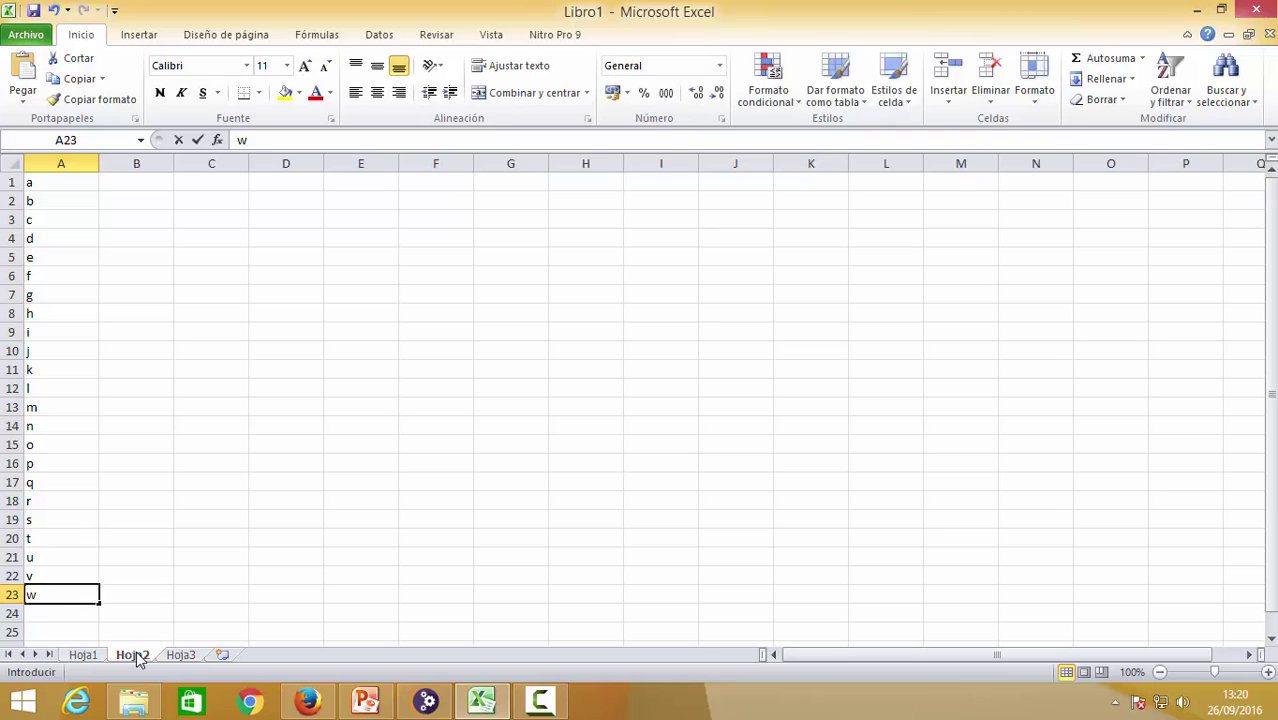
key(Return)
text(x)
key(Return)
text(y)
key(Return)
text(z)
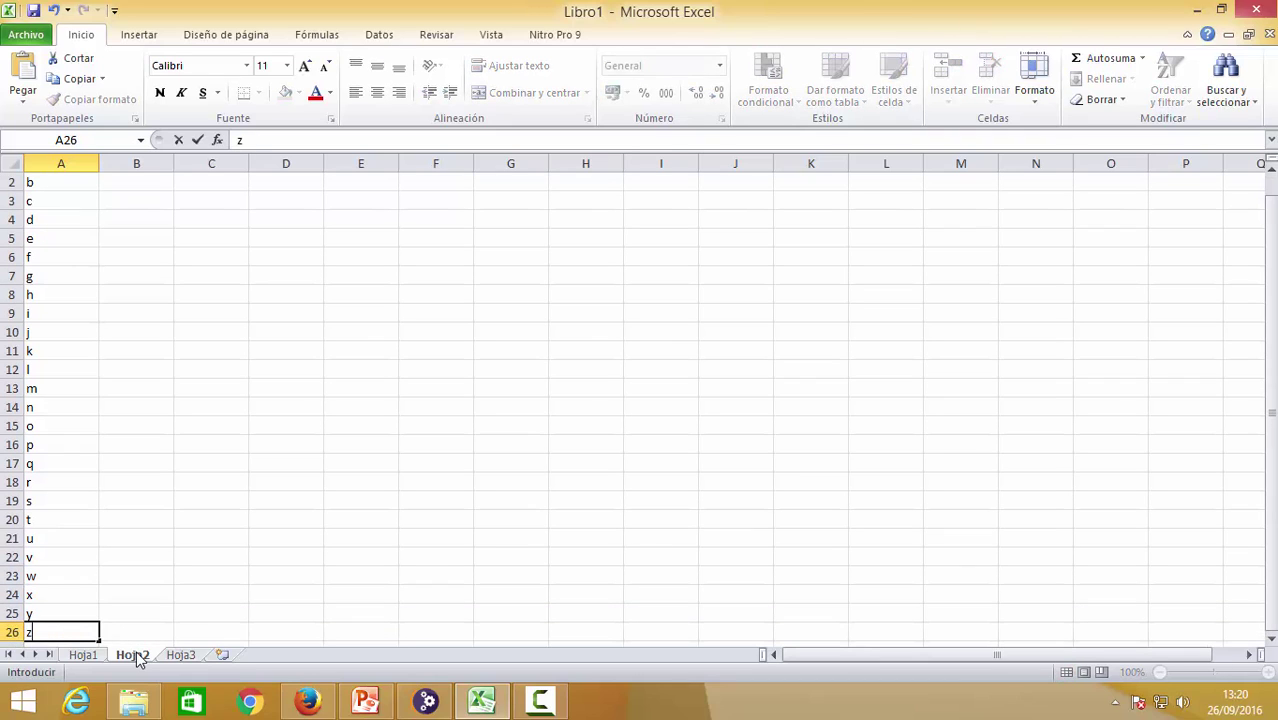
key(Up)
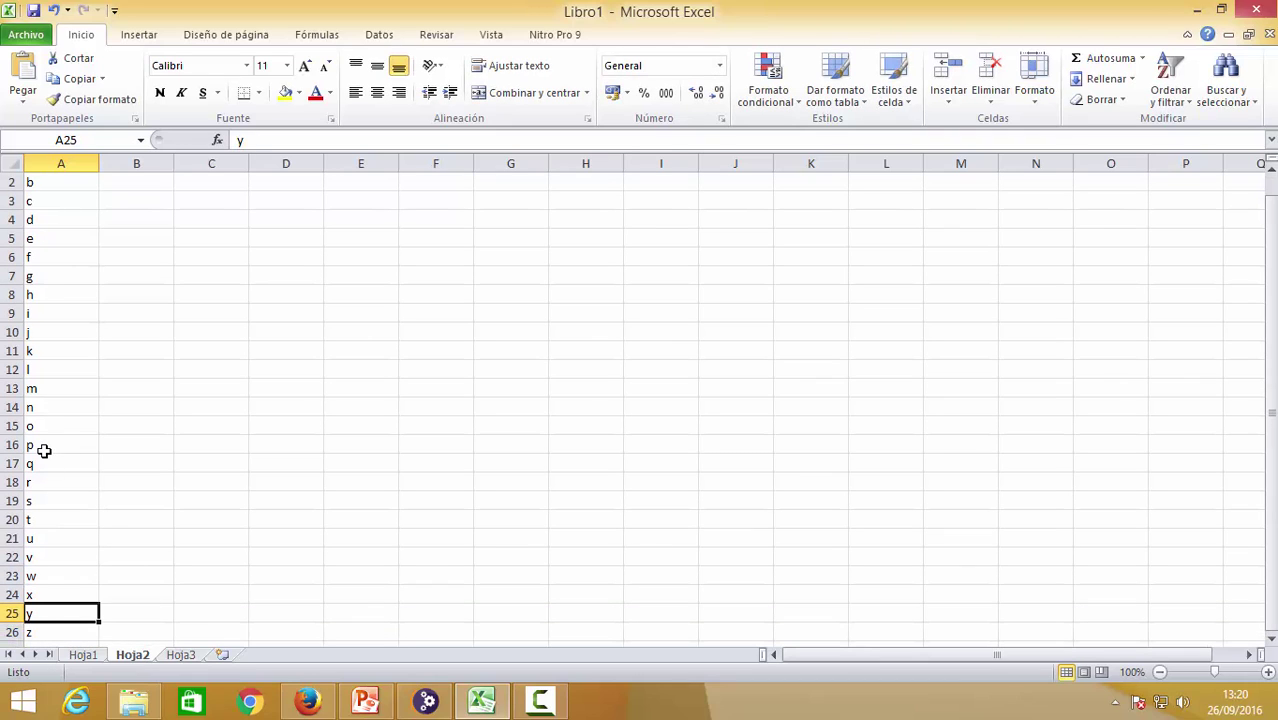
Copy the letters d to z from A4:A26 and paste them in column B starting at B1
scroll(45, 440, up, 1)
drag(71, 240, 52, 609)
key(ctrl+c)
scroll(143, 480, up, 1)
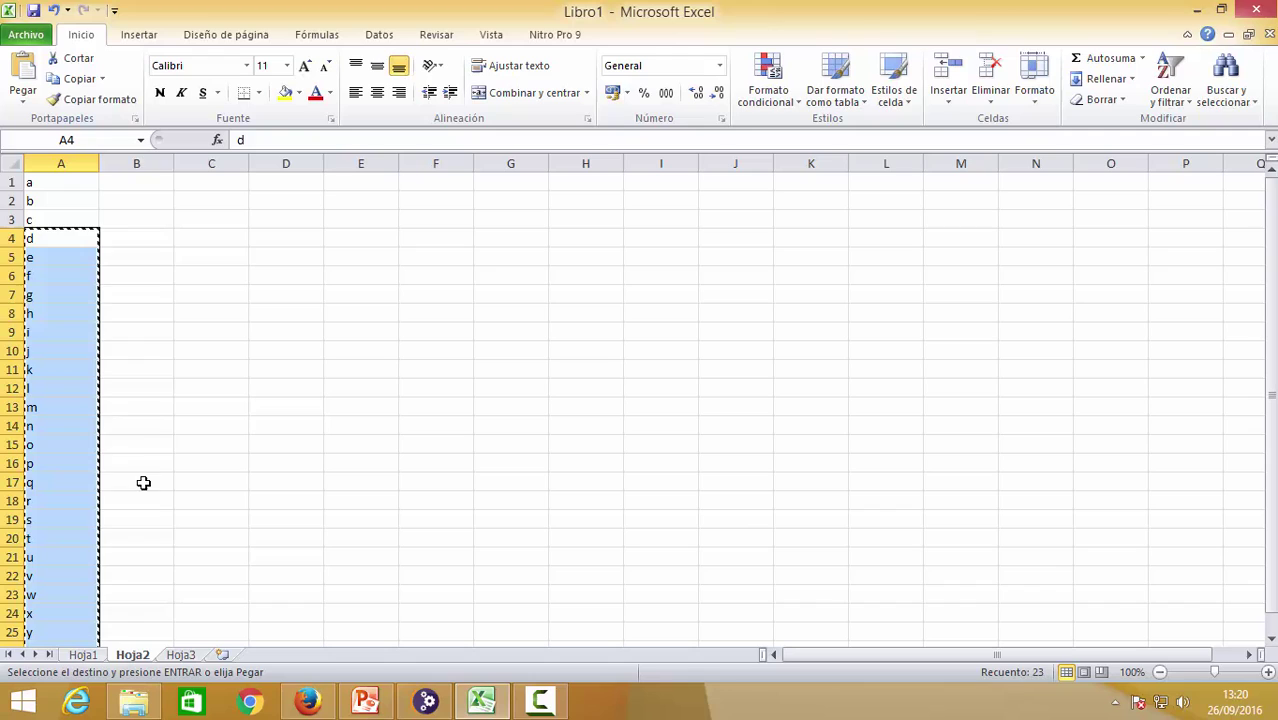
click(145, 185)
key(ctrl+v)
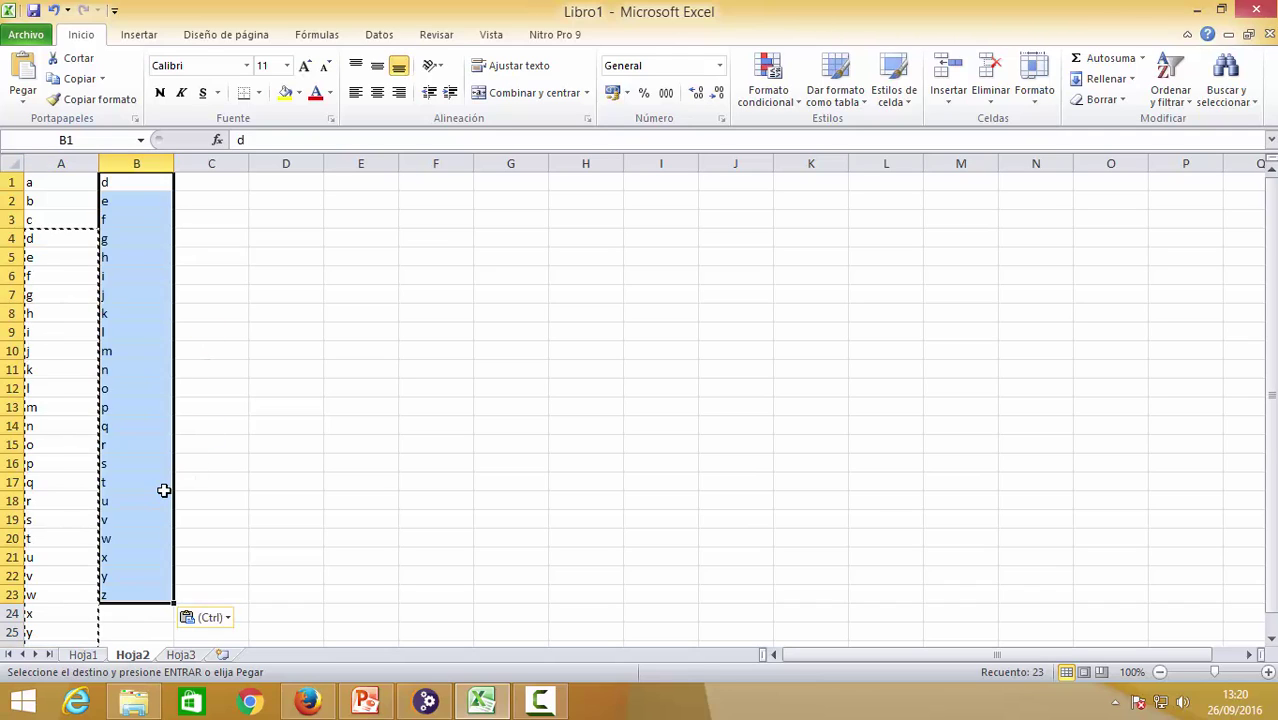
Complete the shifted alphabet by entering a, b and c in cells B24 to B26
scroll(150, 490, down, 2)
click(147, 497)
text(a)
key(Return)
text(b)
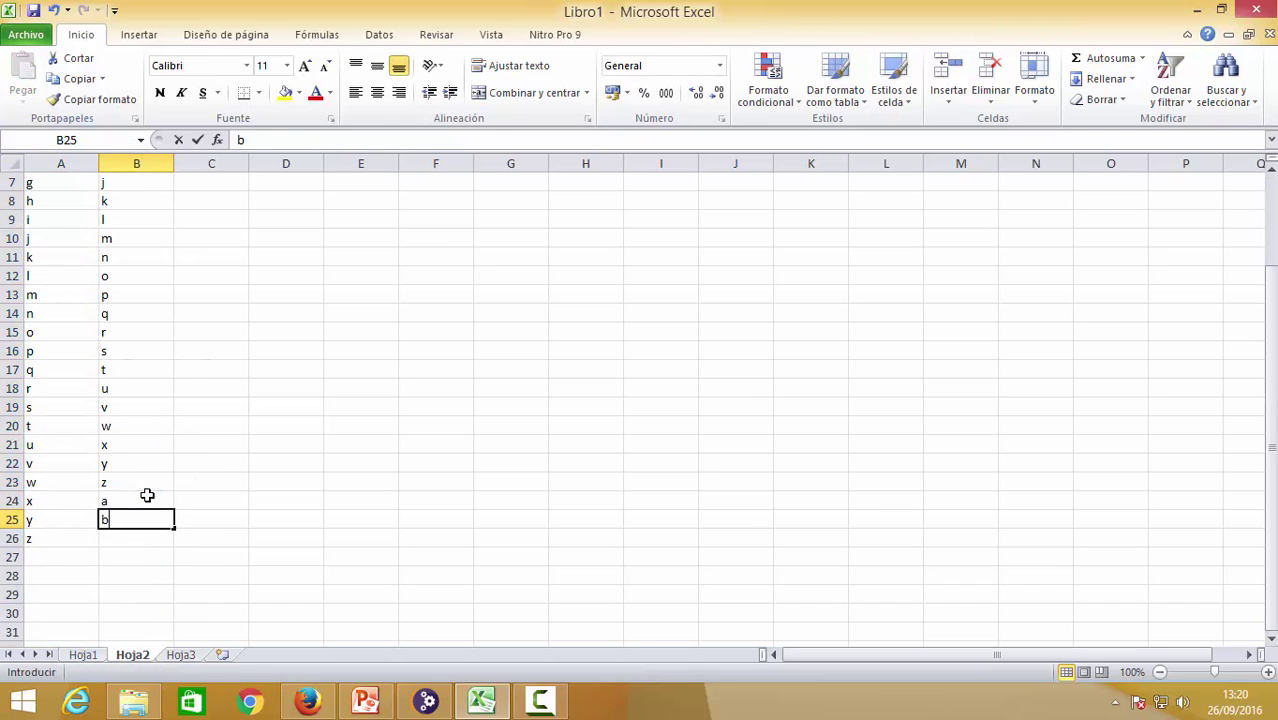
key(Return)
text(c)
key(Return)
scroll(147, 495, up, 2)
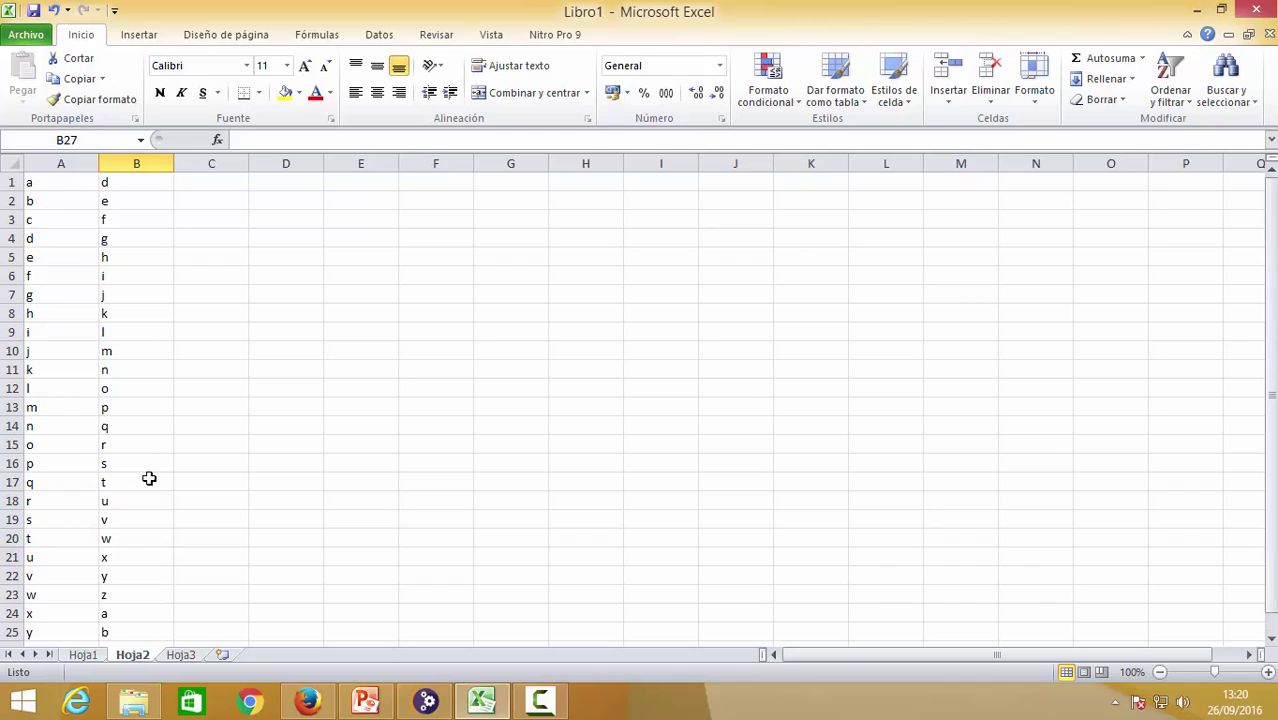
On sheet Hoja1, narrow columns A to O equally to about half their default width
click(88, 654)
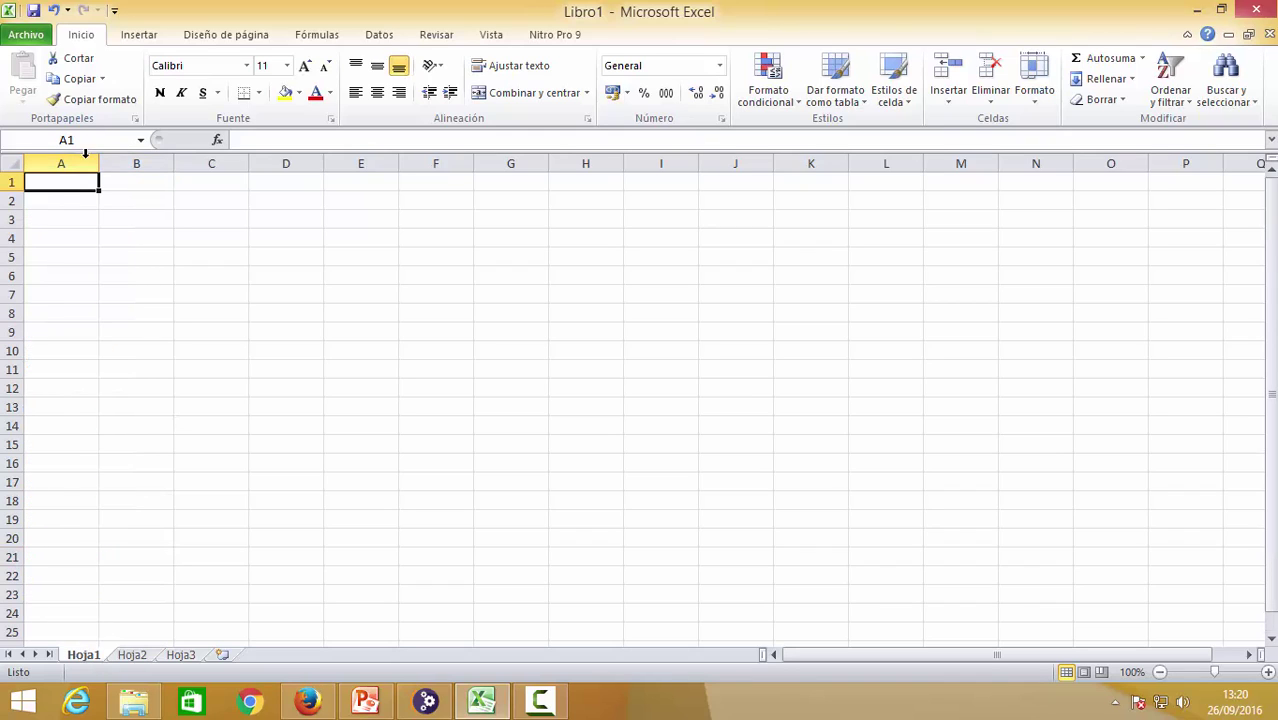
drag(86, 163, 1036, 168)
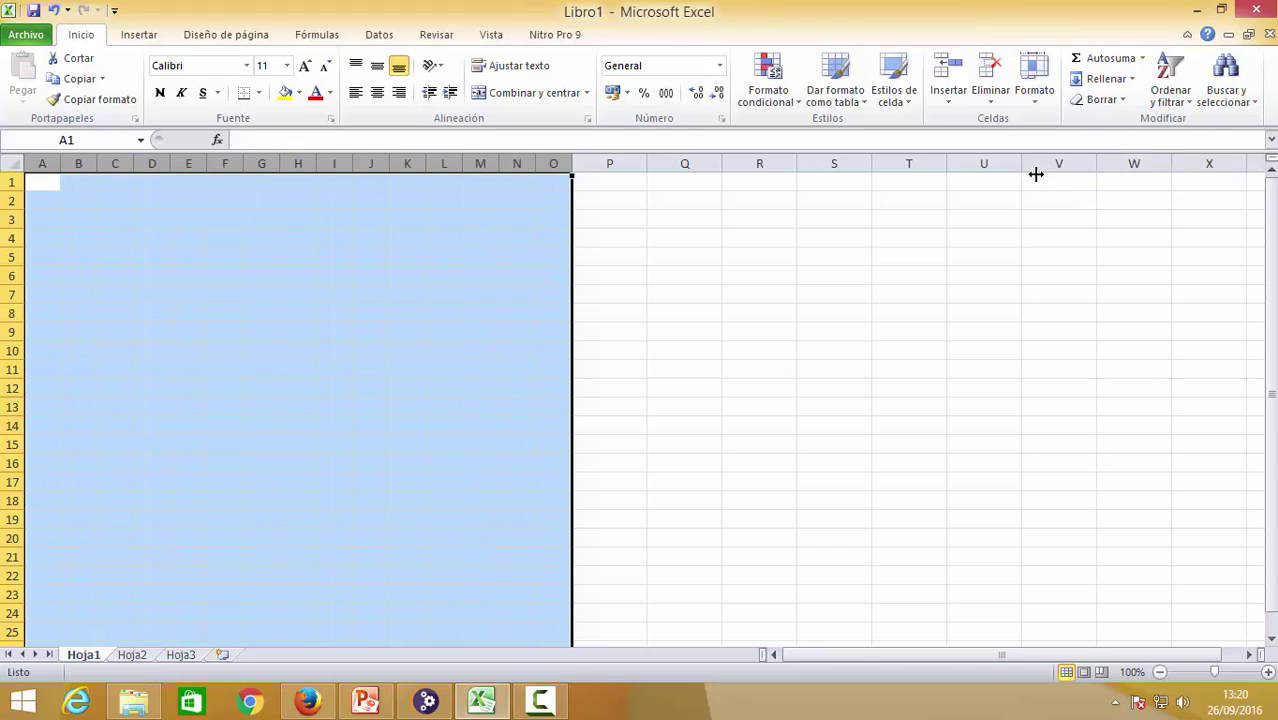
click(62, 186)
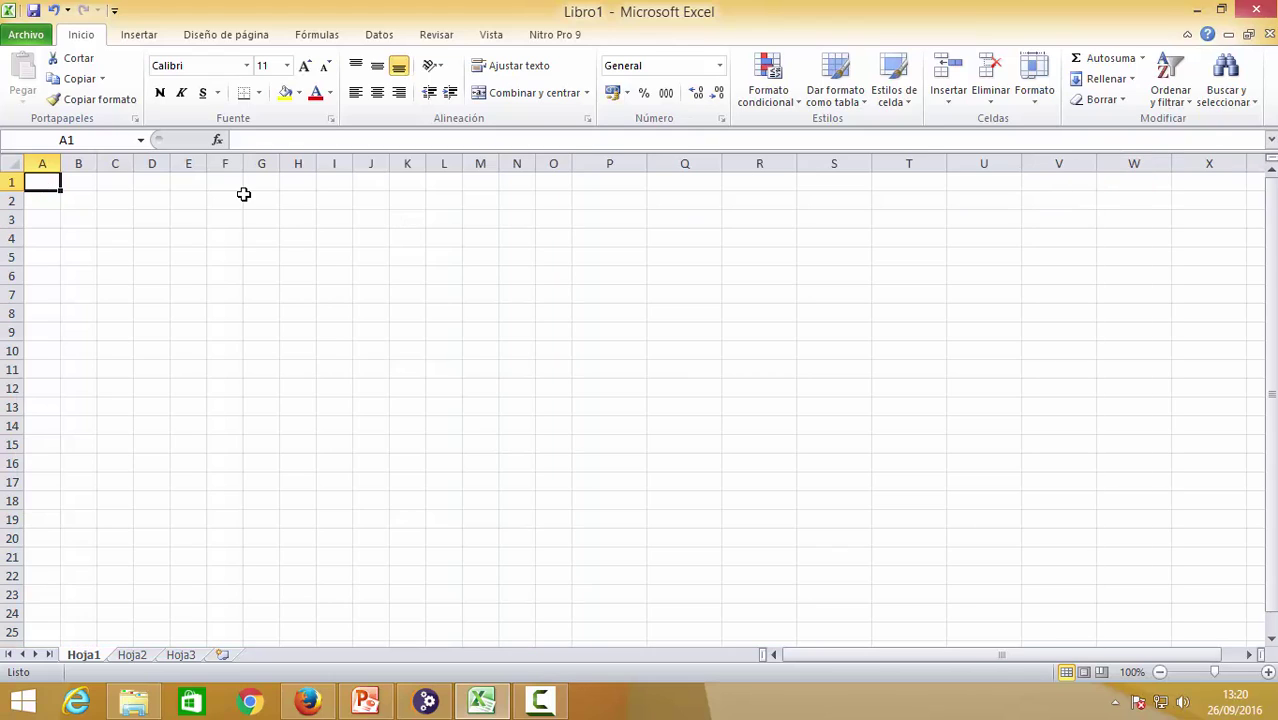
Spell "eresunpersonaje" across cells A1:O1 of Hoja1, one letter per cell
text(enero)
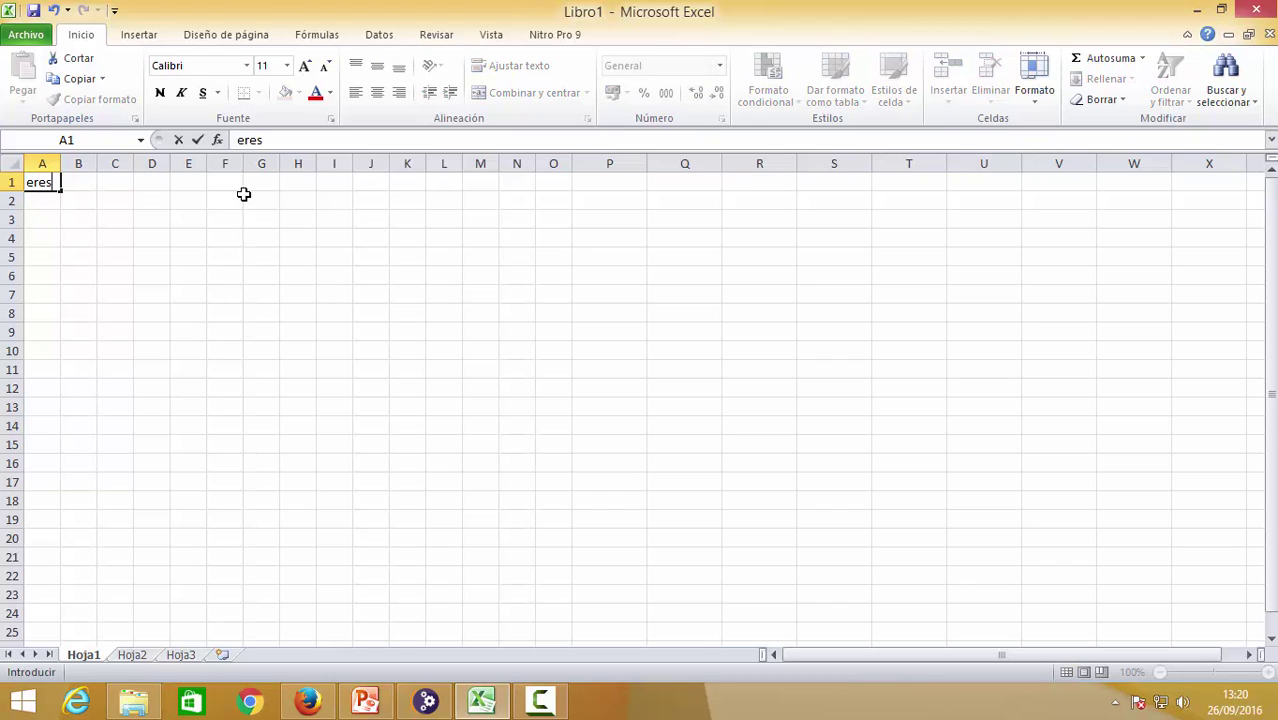
key(BackSpace)
key(BackSpace)
key(BackSpace)
key(BackSpace)
key(Tab)
text(r)
key(Tab)
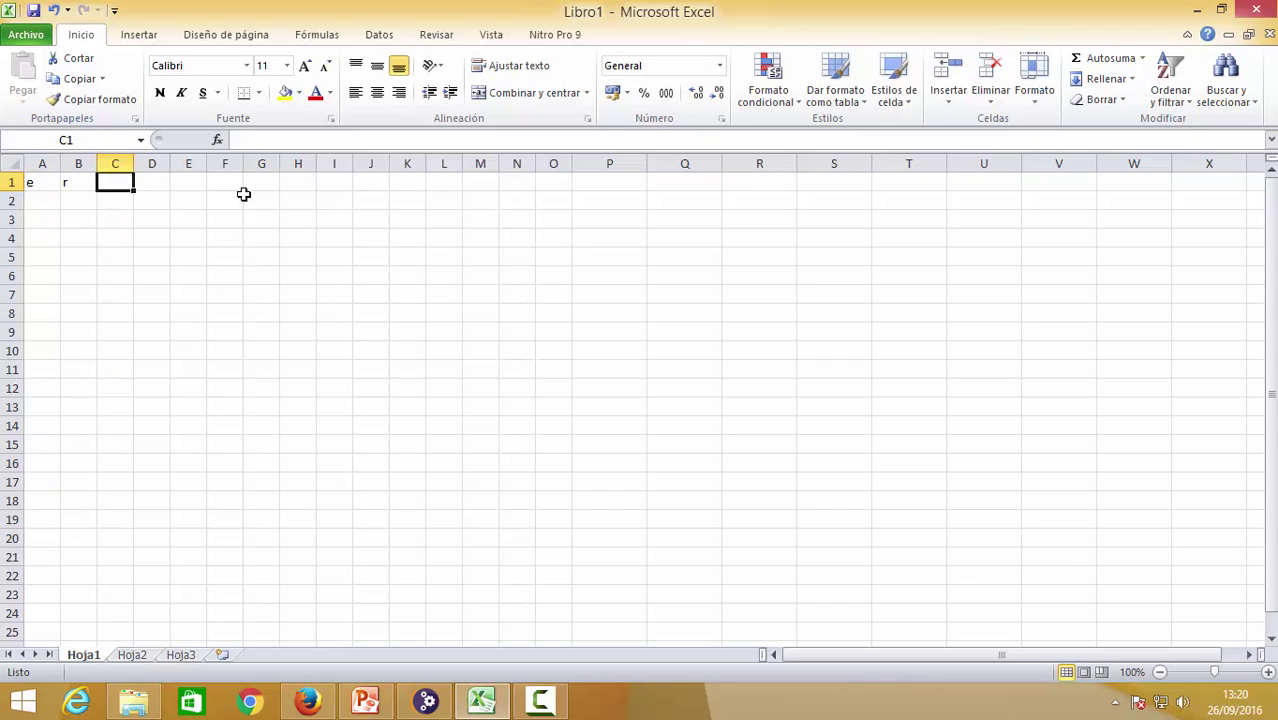
text(e)
key(Tab)
text(s)
key(Tab)
text(u)
key(Tab)
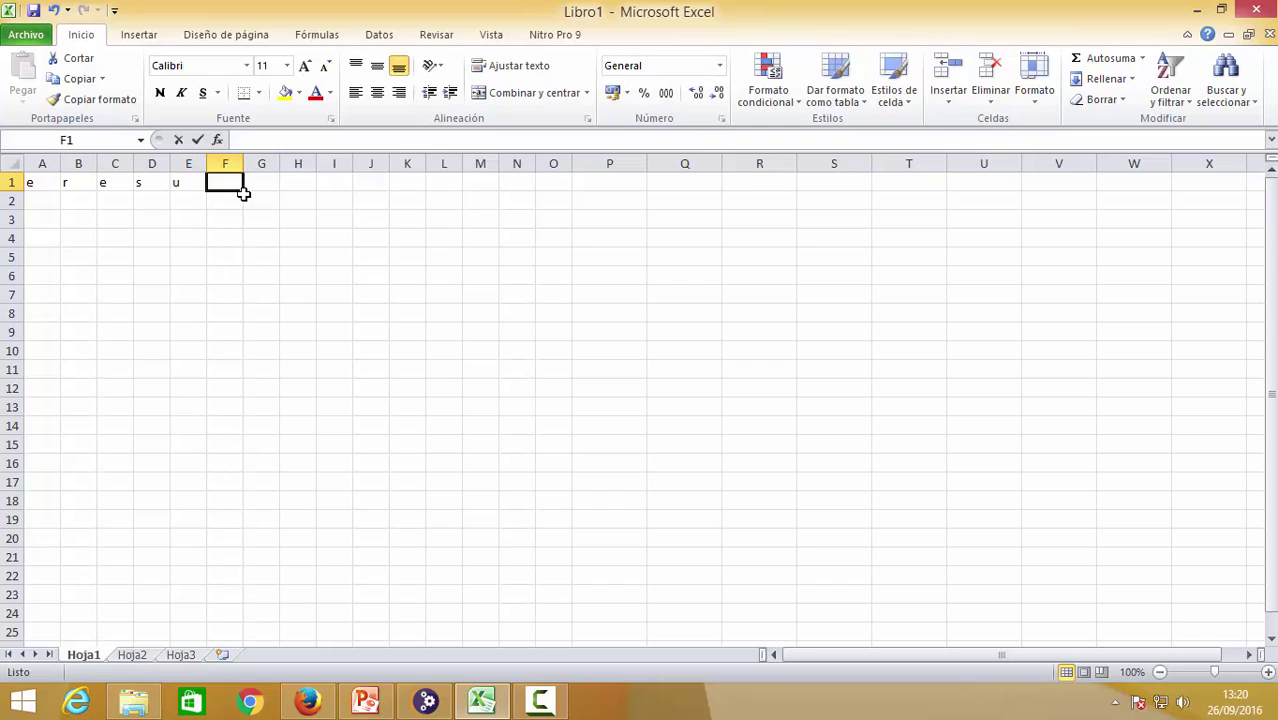
text(n)
key(Tab)
text(p)
key(Tab)
text(e)
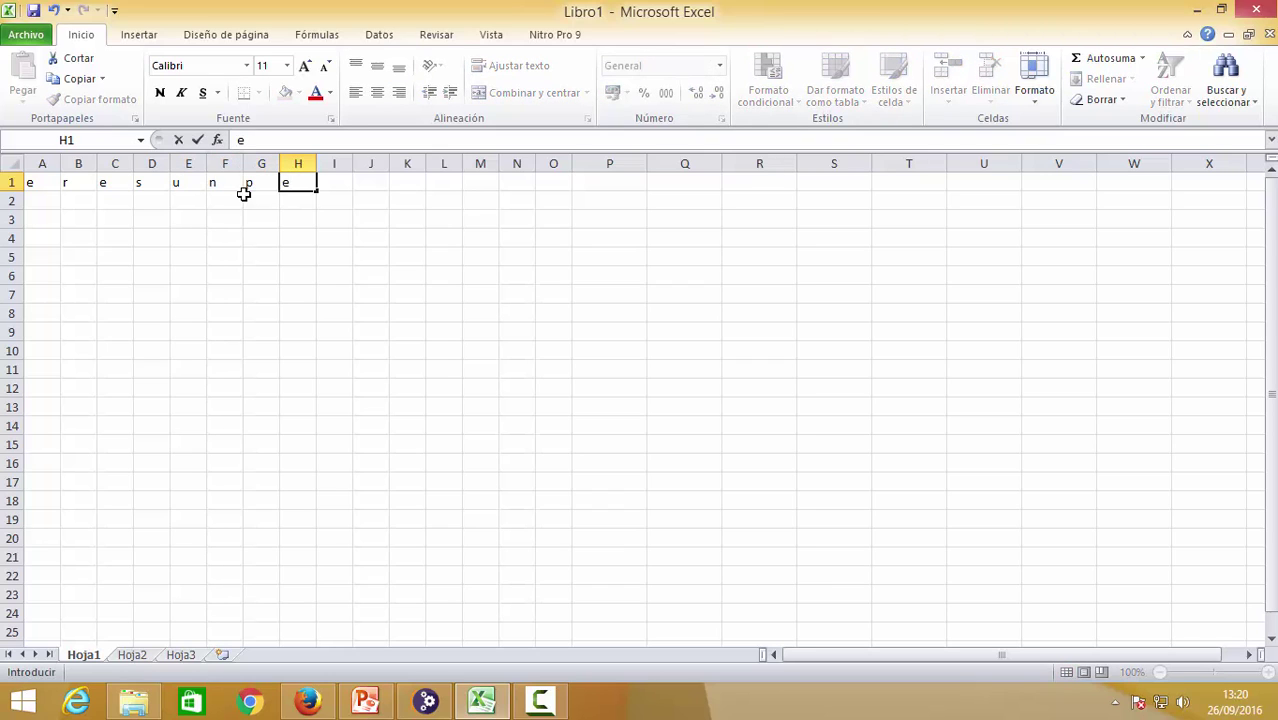
key(Tab)
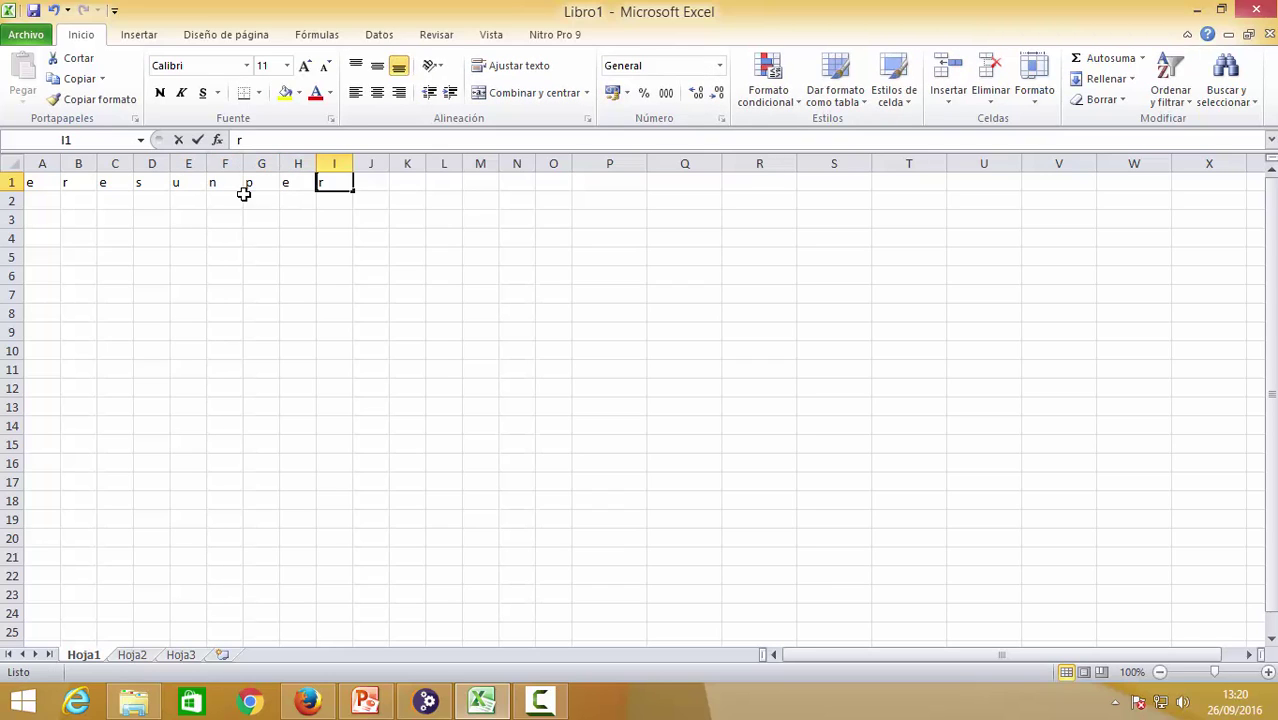
text(r)
key(Tab)
text(s)
key(Tab)
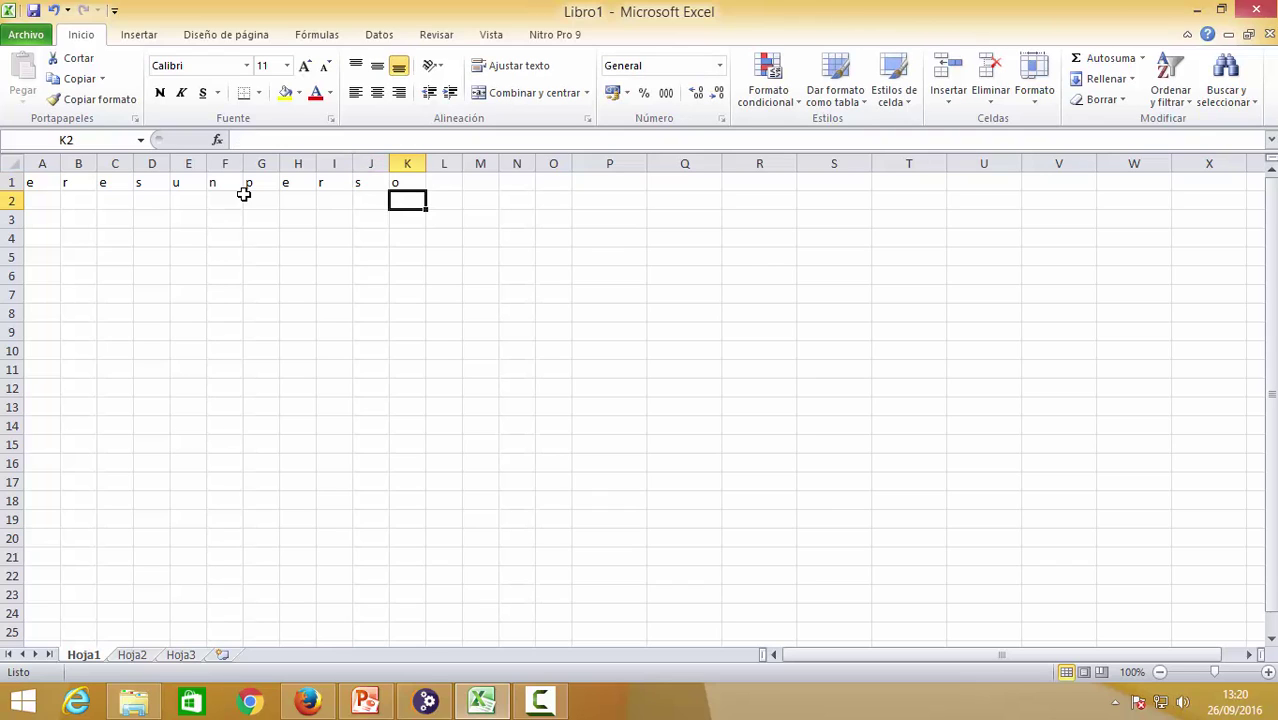
text(o)
key(Tab)
text(n)
key(Tab)
text(a)
key(Tab)
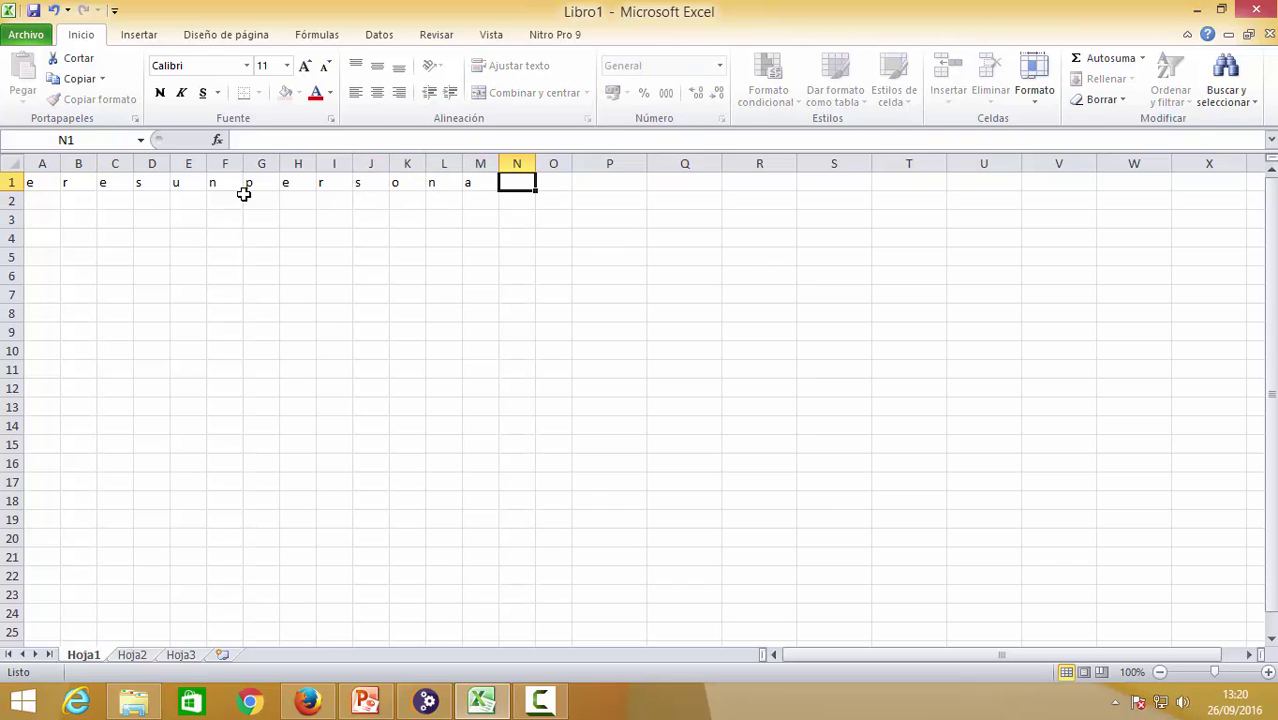
text(j)
key(Tab)
text(e)
key(Down)
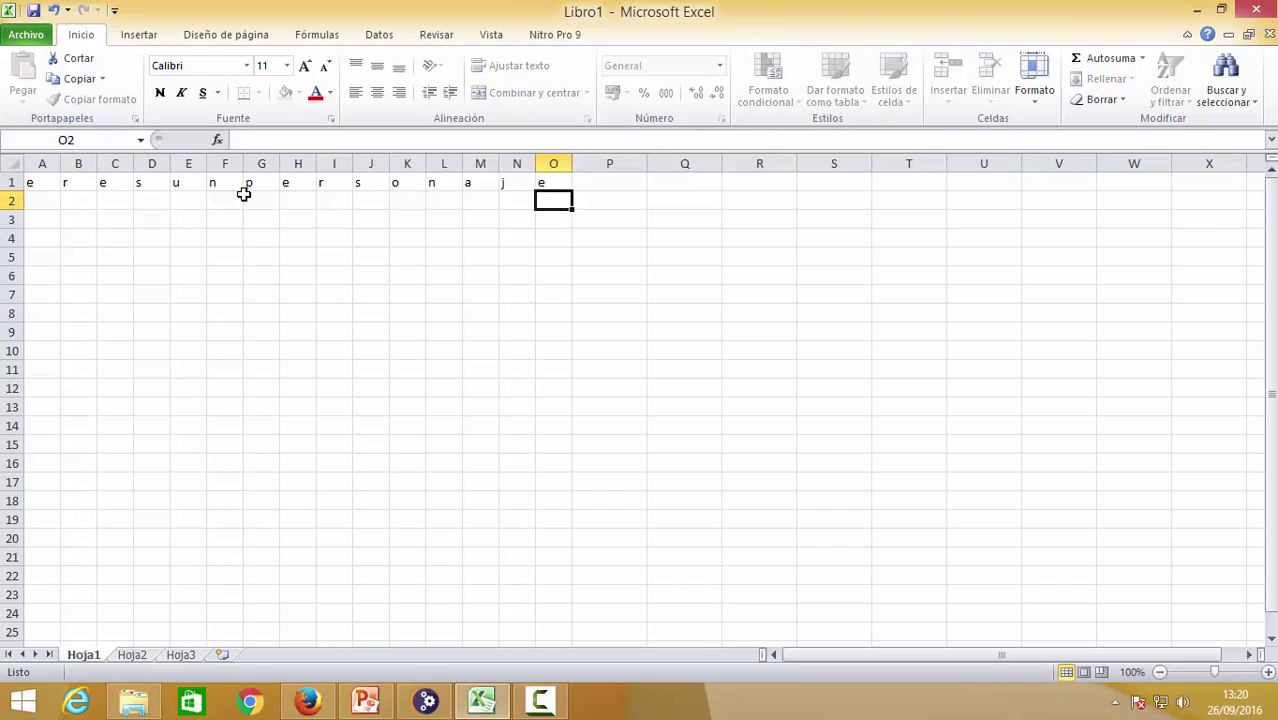
Enter a BUSCARV formula in A2 with Hoja2!A1:B26 as its first argument and the second left empty
key(Left)
key(Left)
key(Left)
key(Left)
key(Left)
key(Left)
key(Left)
key(Left)
key(Left)
key(Left)
key(Left)
key(Left)
key(Left)
key(Left)
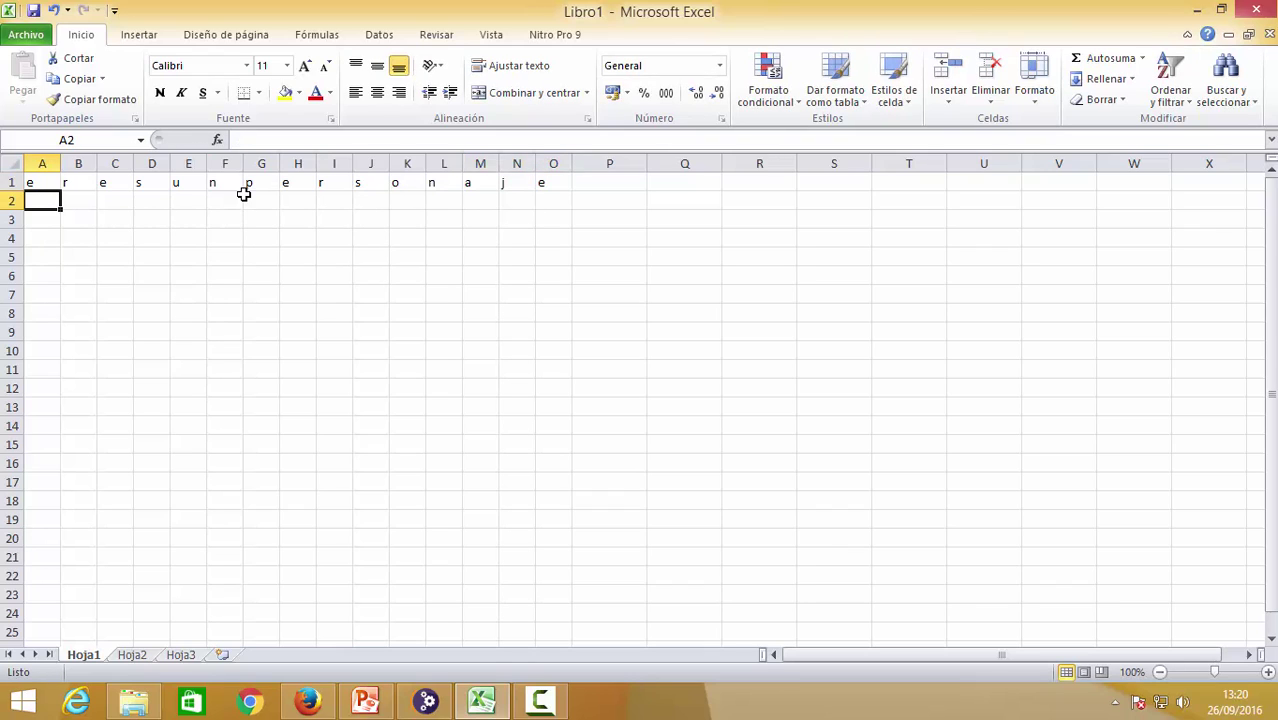
text(=)
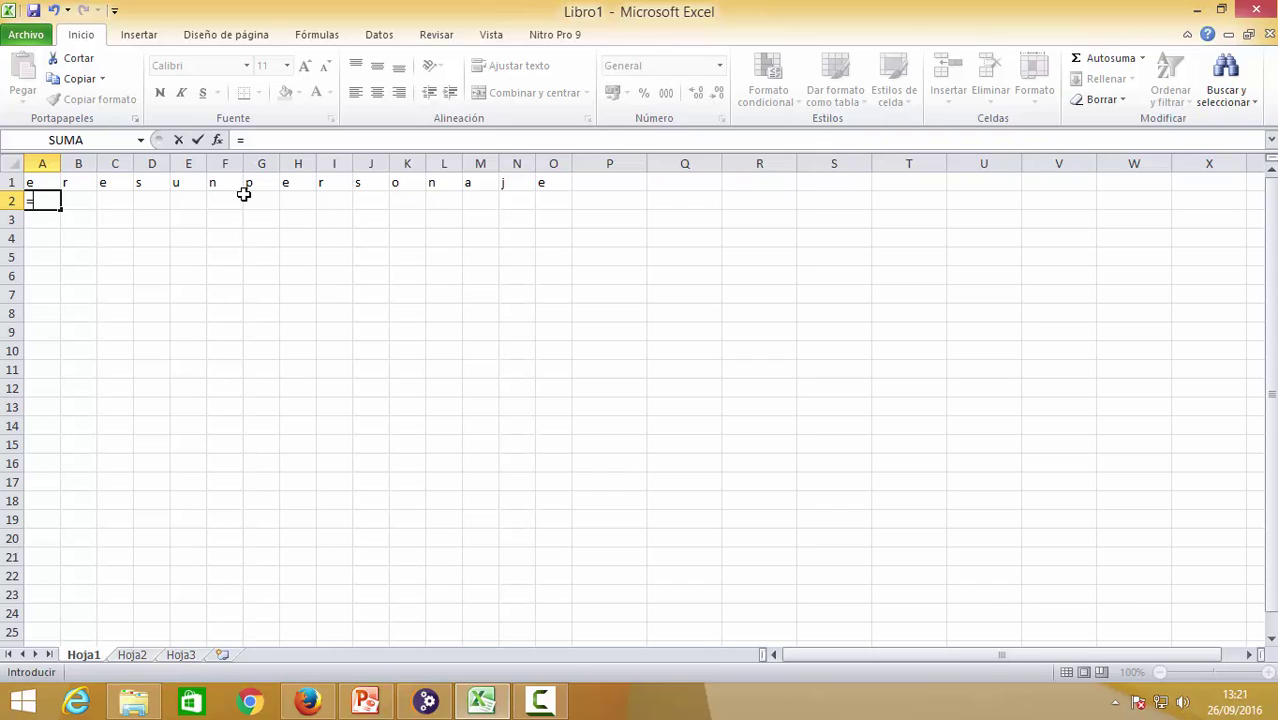
text(buscarv()
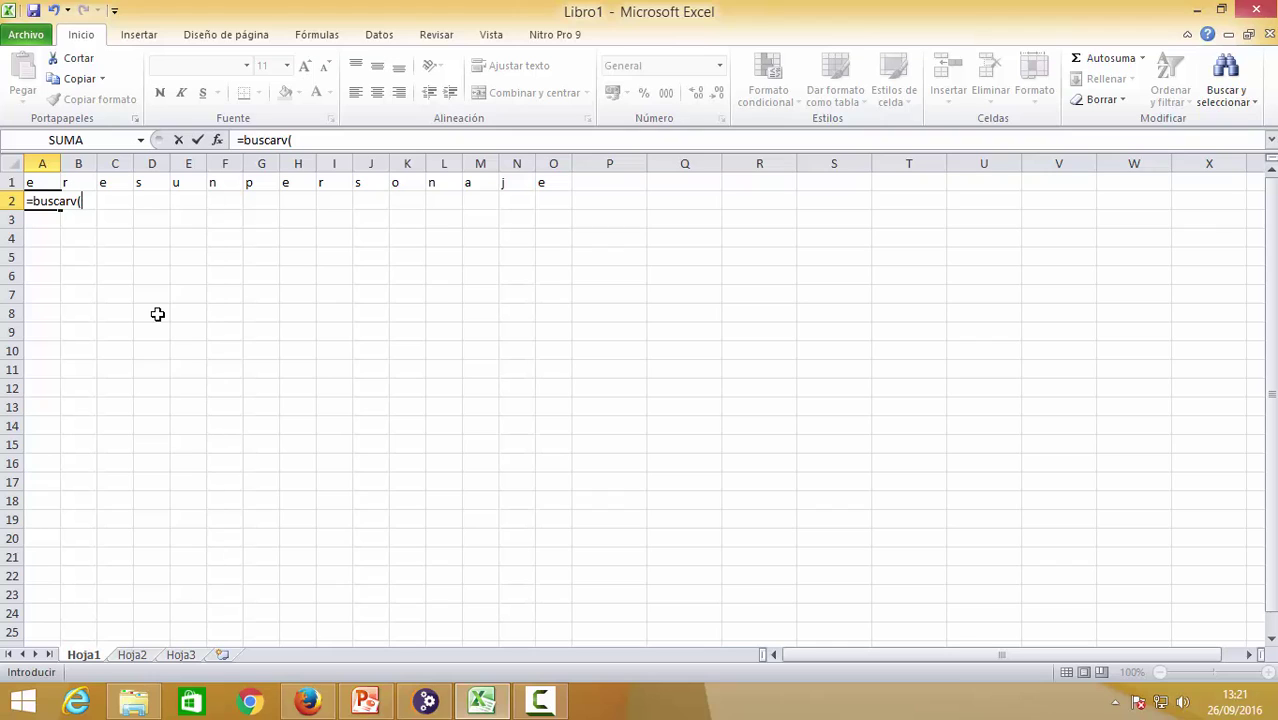
click(138, 654)
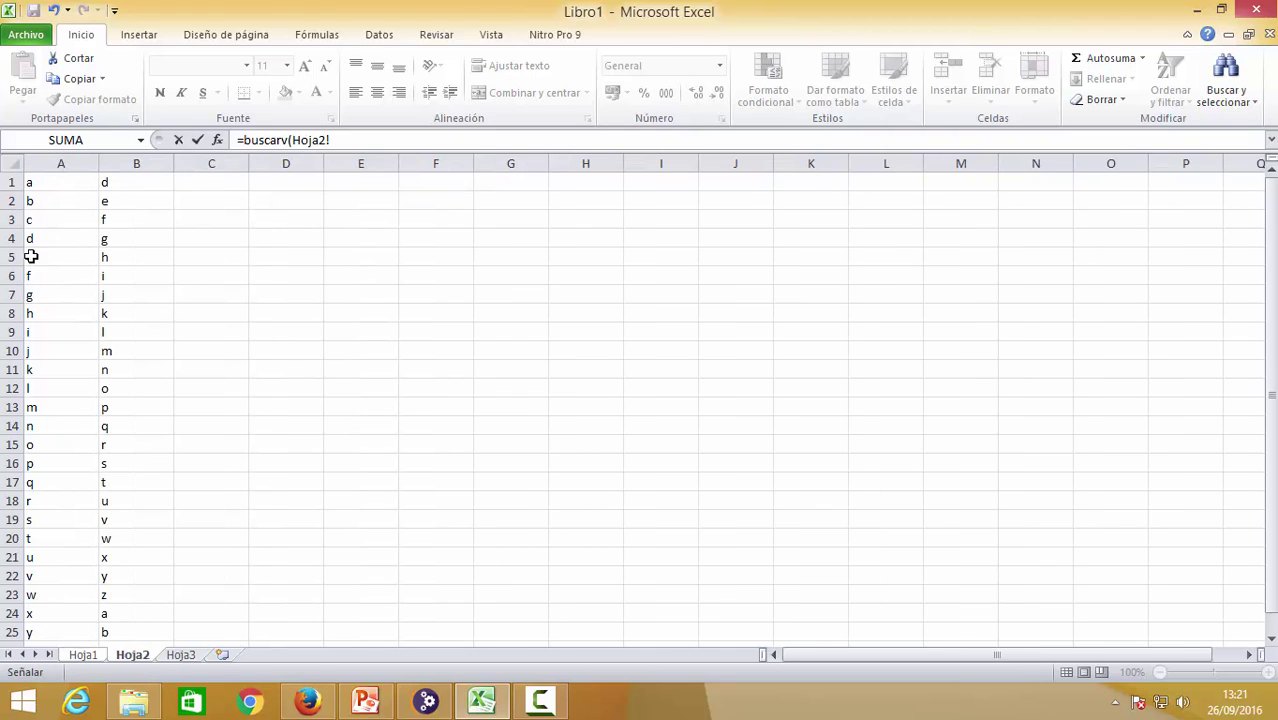
drag(62, 182, 115, 611)
click(380, 139)
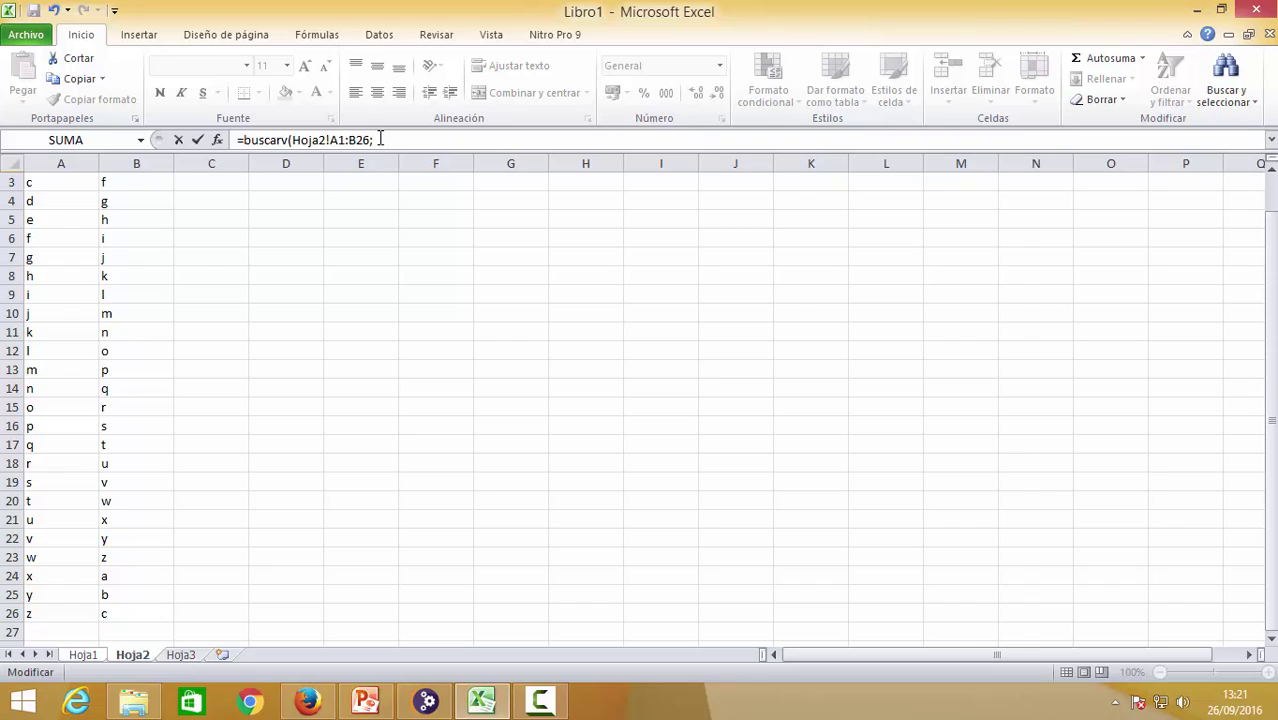
text(;)
key(Return)
key(Up)
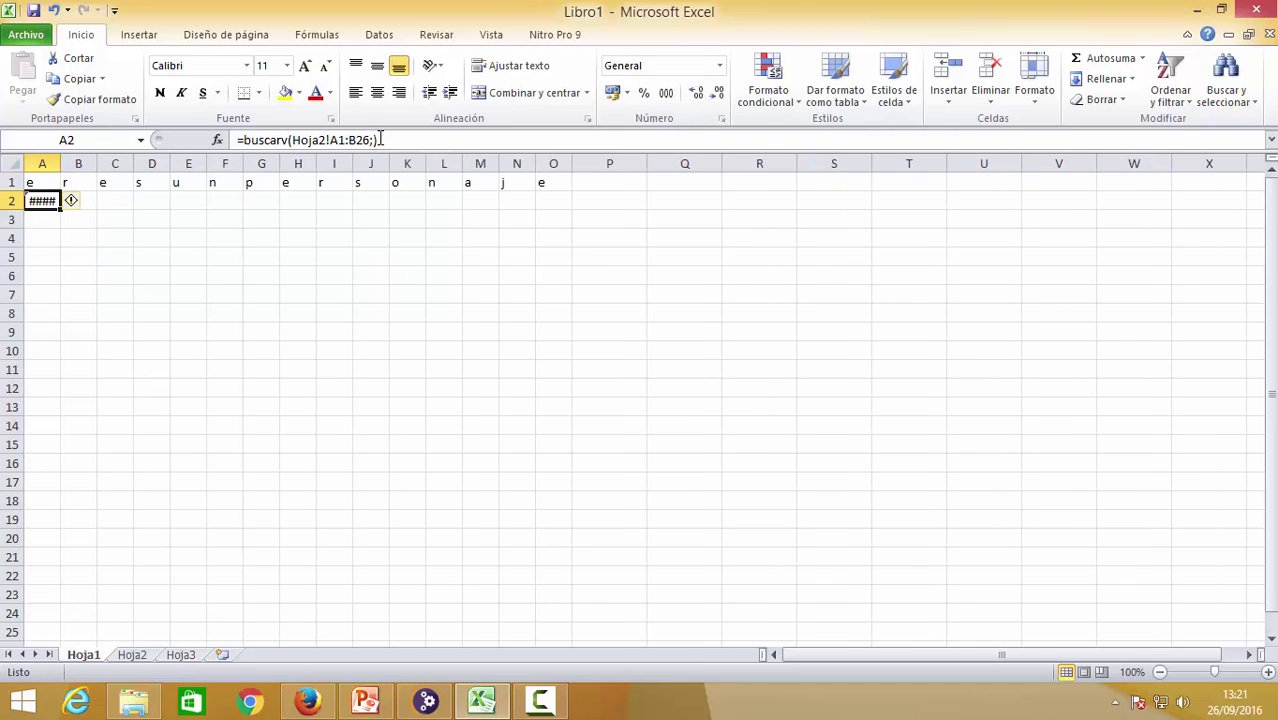
Extend the A2 formula with A1 as the second argument and 1 as the third
click(369, 140)
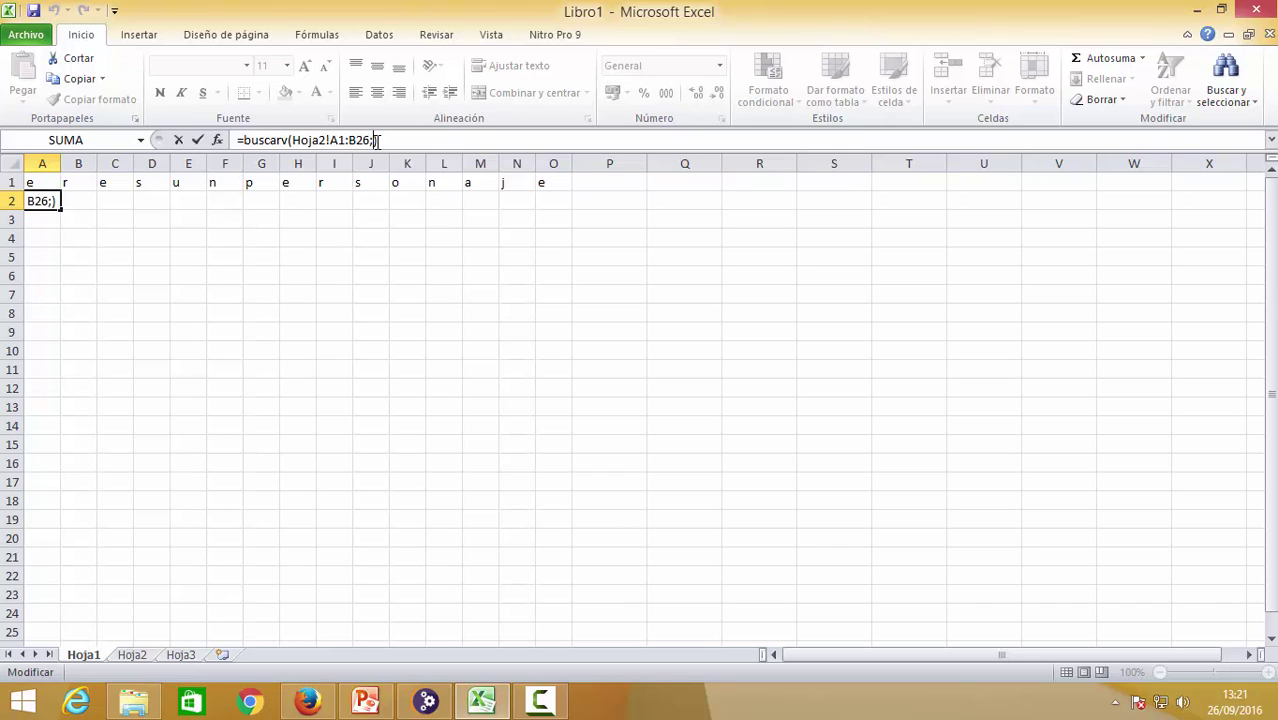
click(50, 184)
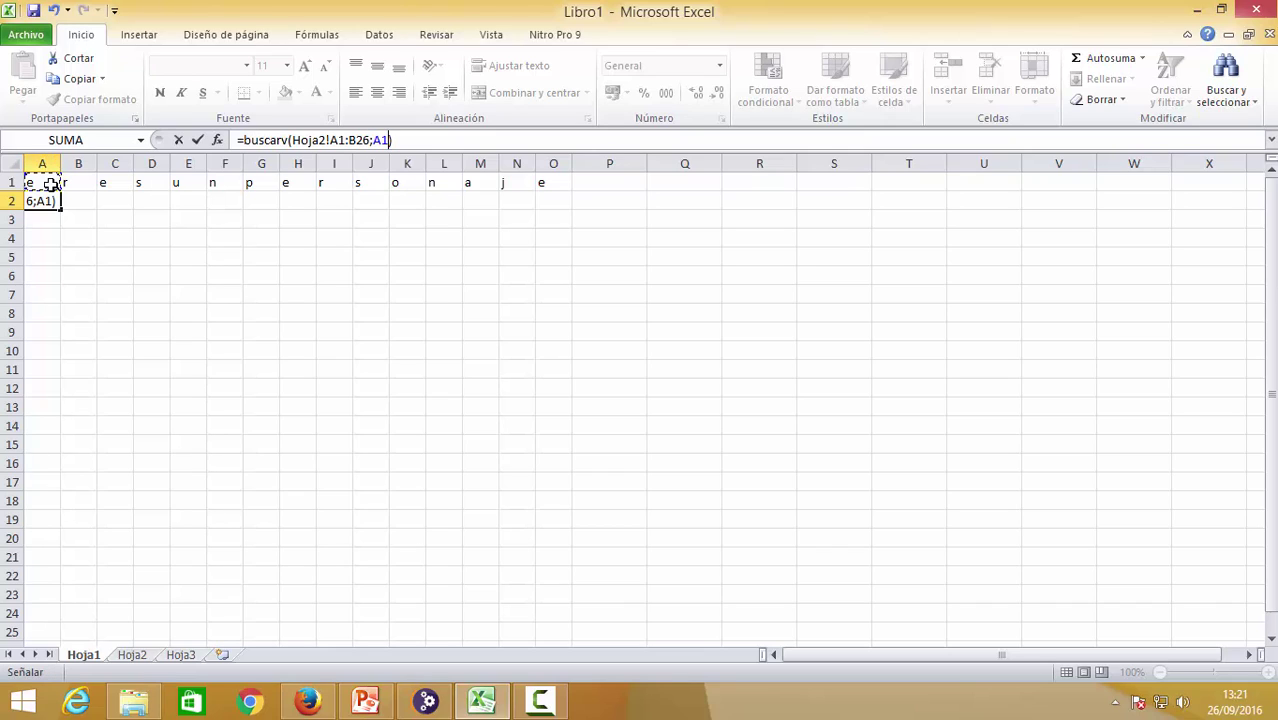
text(;1)
key(Return)
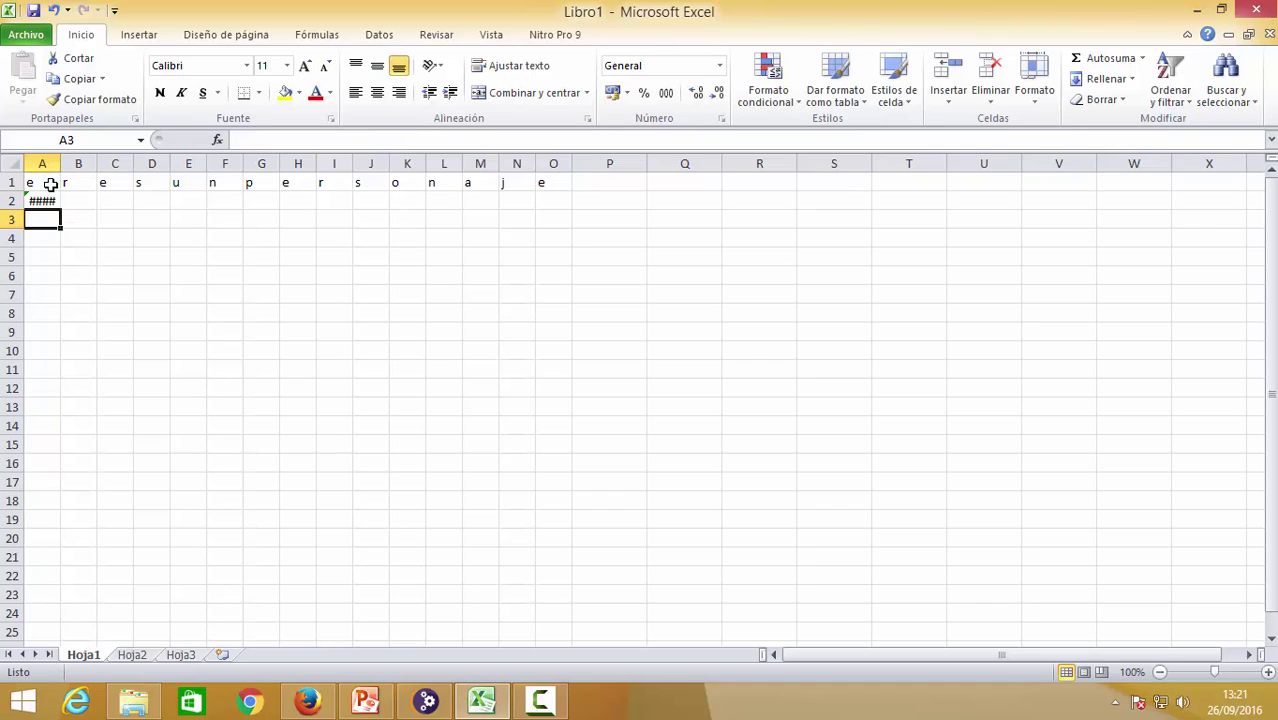
Widen column A on Hoja1 and set the last argument of the A2 BUSCARV formula to 2
key(Up)
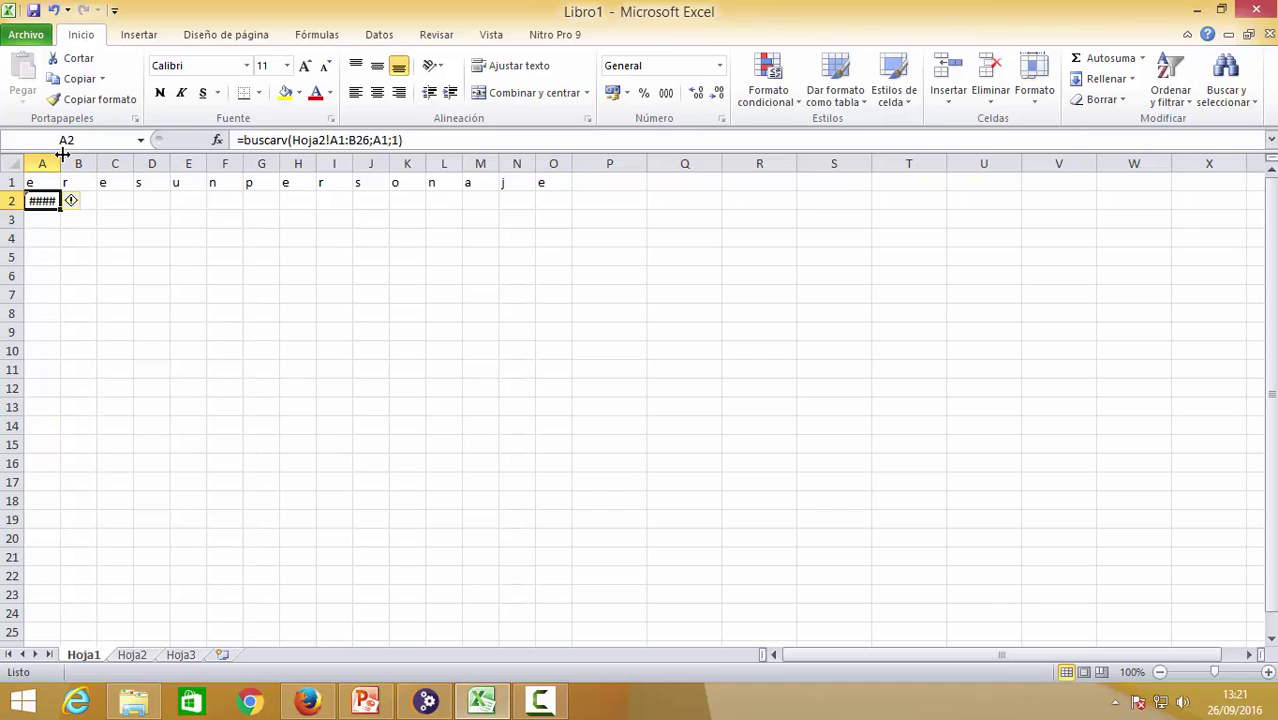
drag(61, 163, 139, 162)
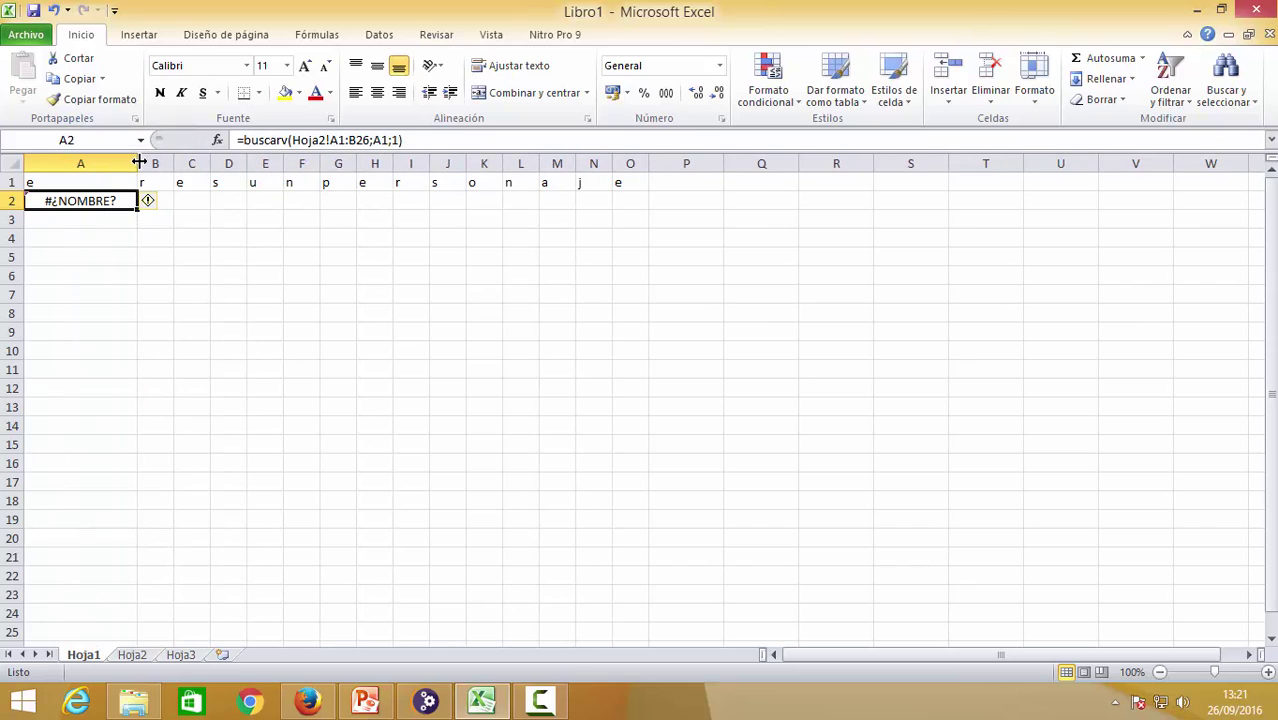
click(388, 142)
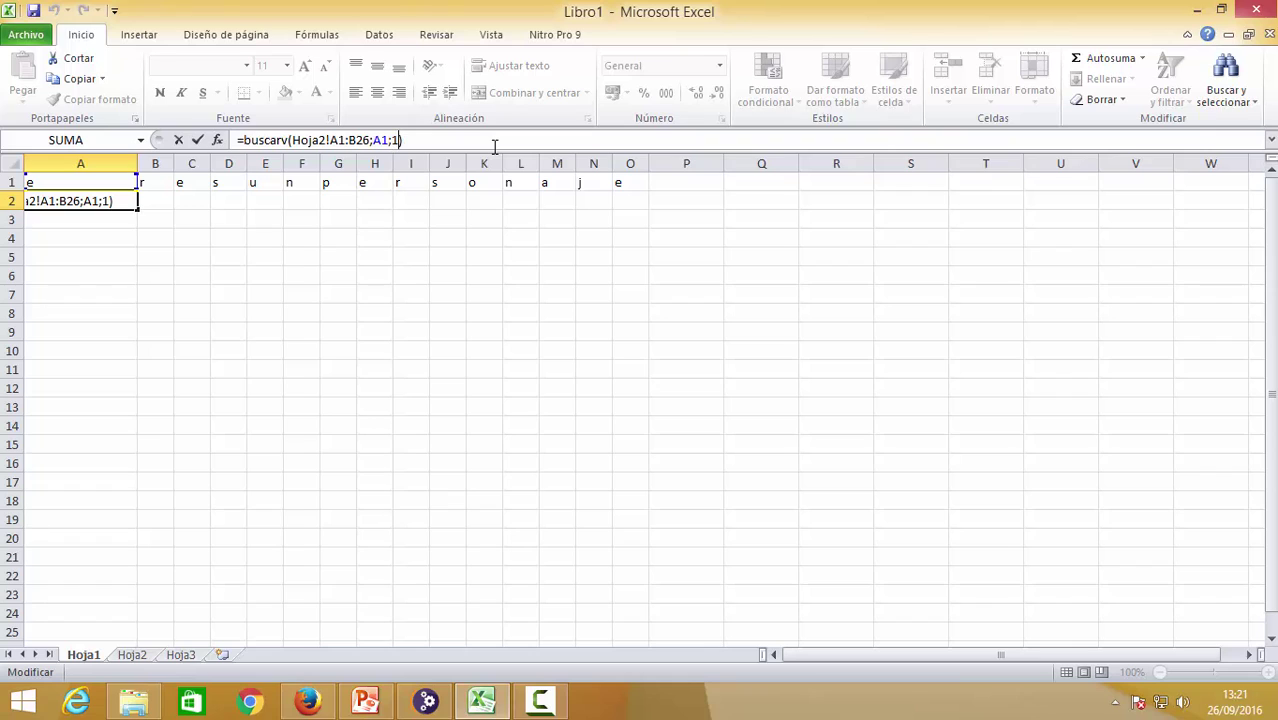
key(BackSpace)
text(2)
key(Return)
key(Up)
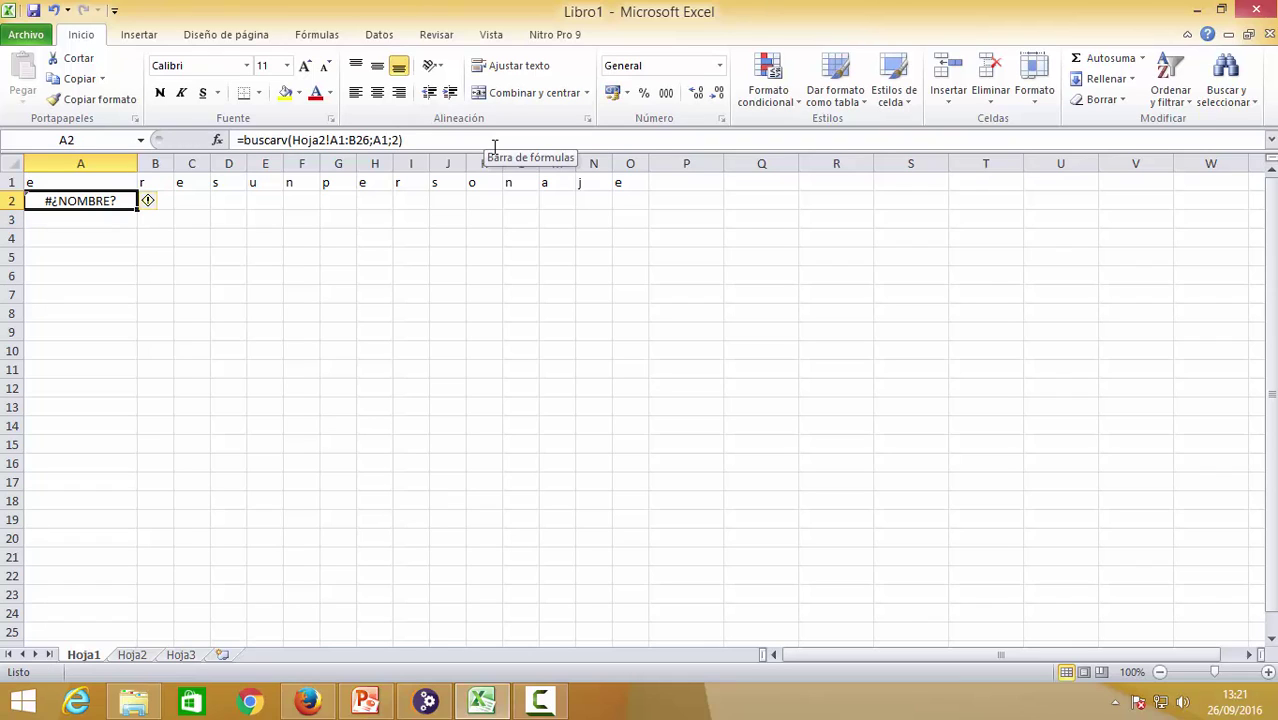
Clear the whole BUSCARV formula from cell A2
click(326, 142)
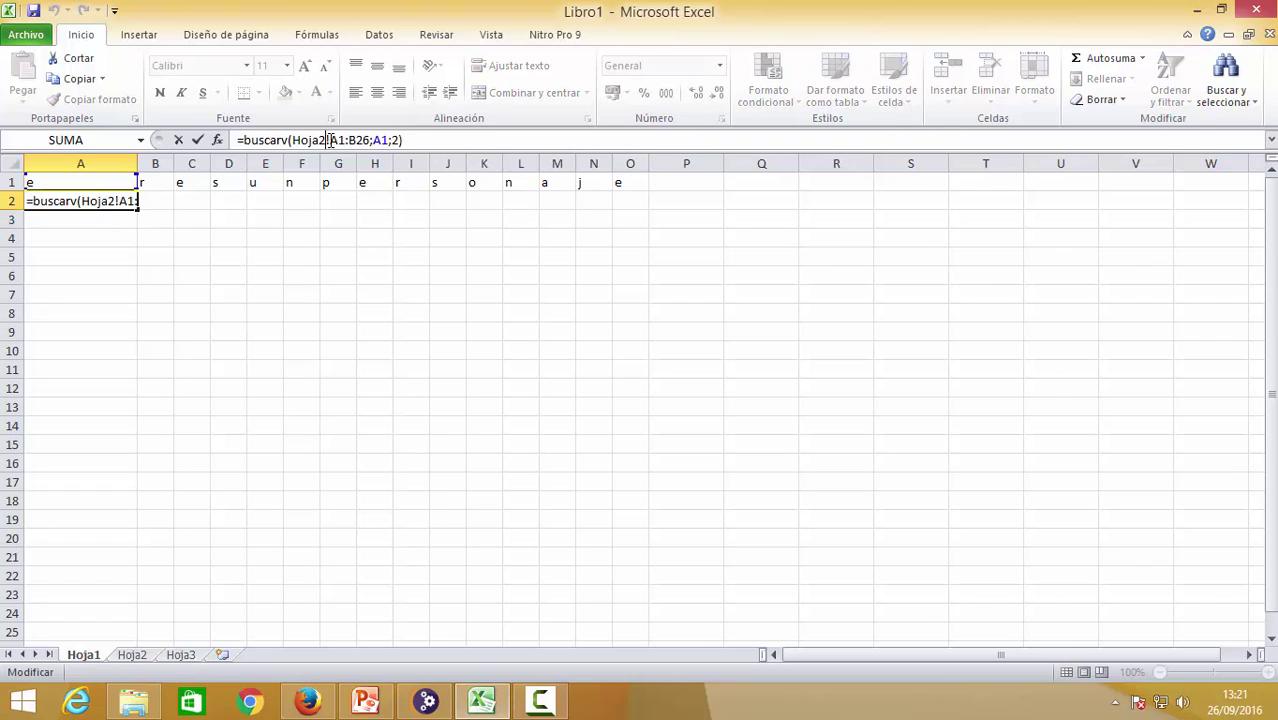
key(BackSpace)
key(BackSpace)
key(BackSpace)
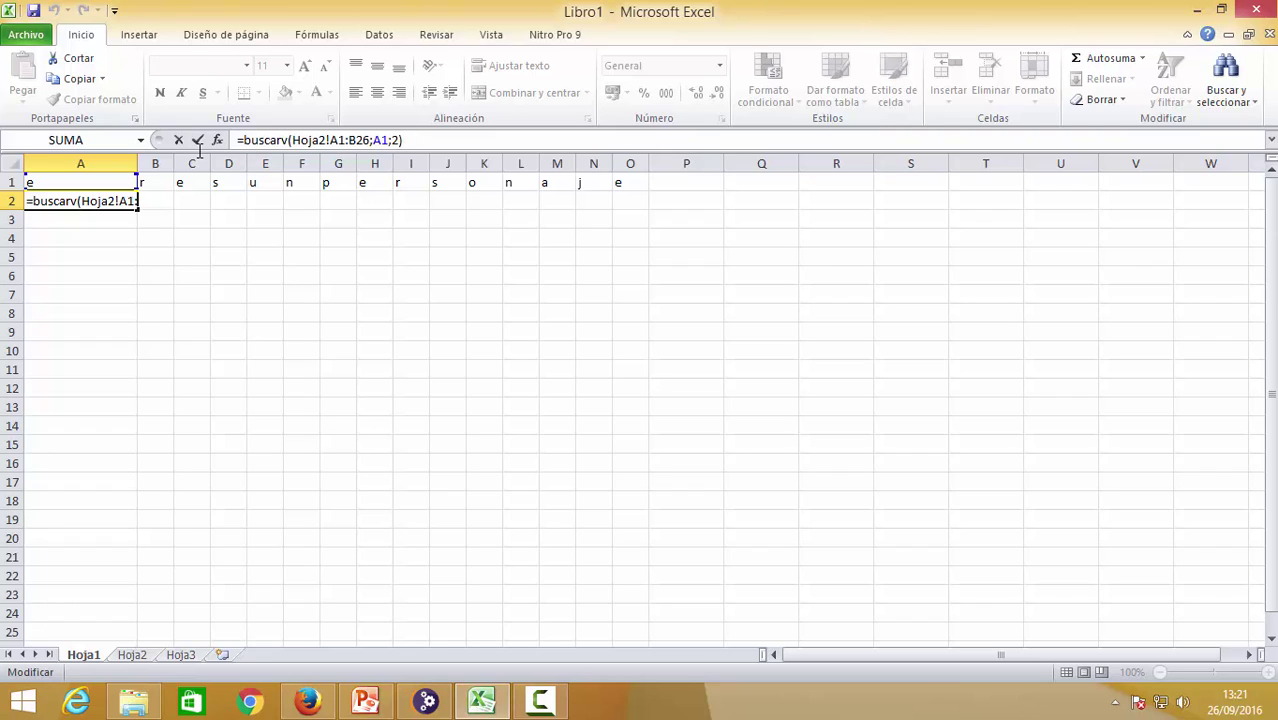
key(BackSpace)
key(BackSpace)
key(BackSpace)
key(BackSpace)
key(BackSpace)
key(BackSpace)
key(BackSpace)
key(BackSpace)
key(BackSpace)
key(BackSpace)
key(BackSpace)
key(BackSpace)
key(BackSpace)
key(BackSpace)
key(BackSpace)
key(BackSpace)
key(BackSpace)
key(BackSpace)
key(BackSpace)
key(BackSpace)
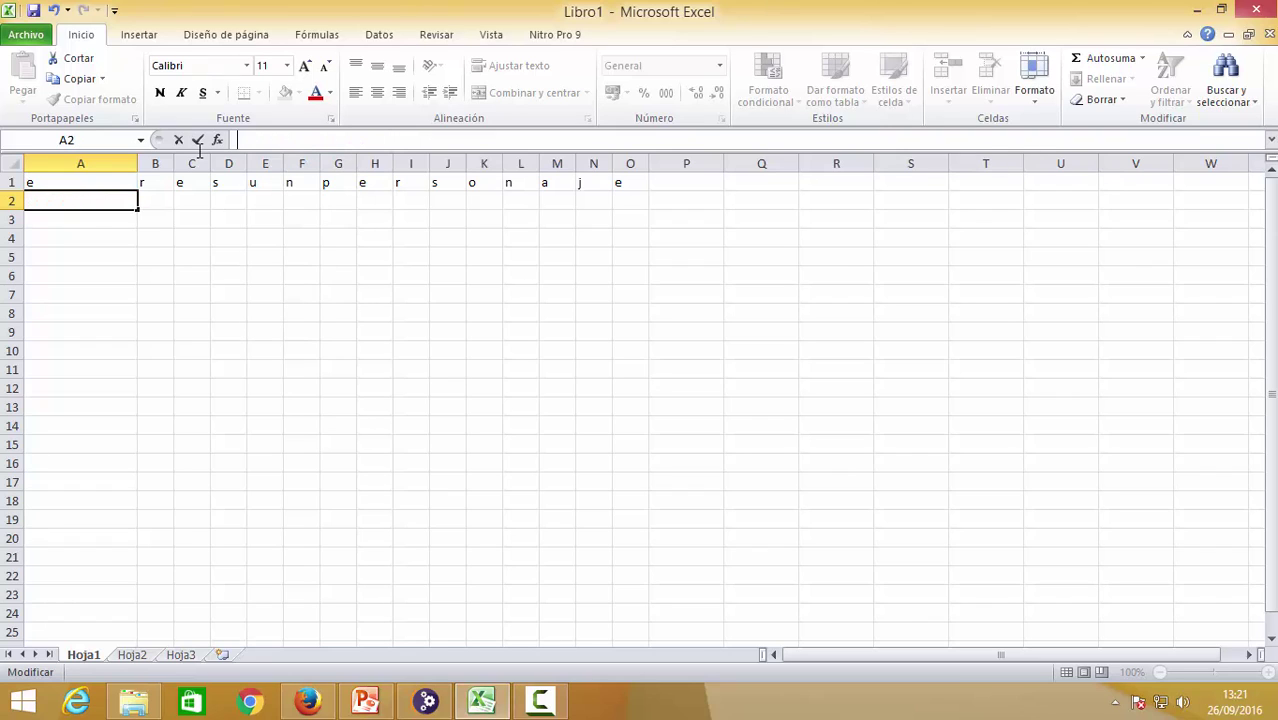
Begin a BUSCAR formula in A2 with A1 as the lookup value
text(=bu)
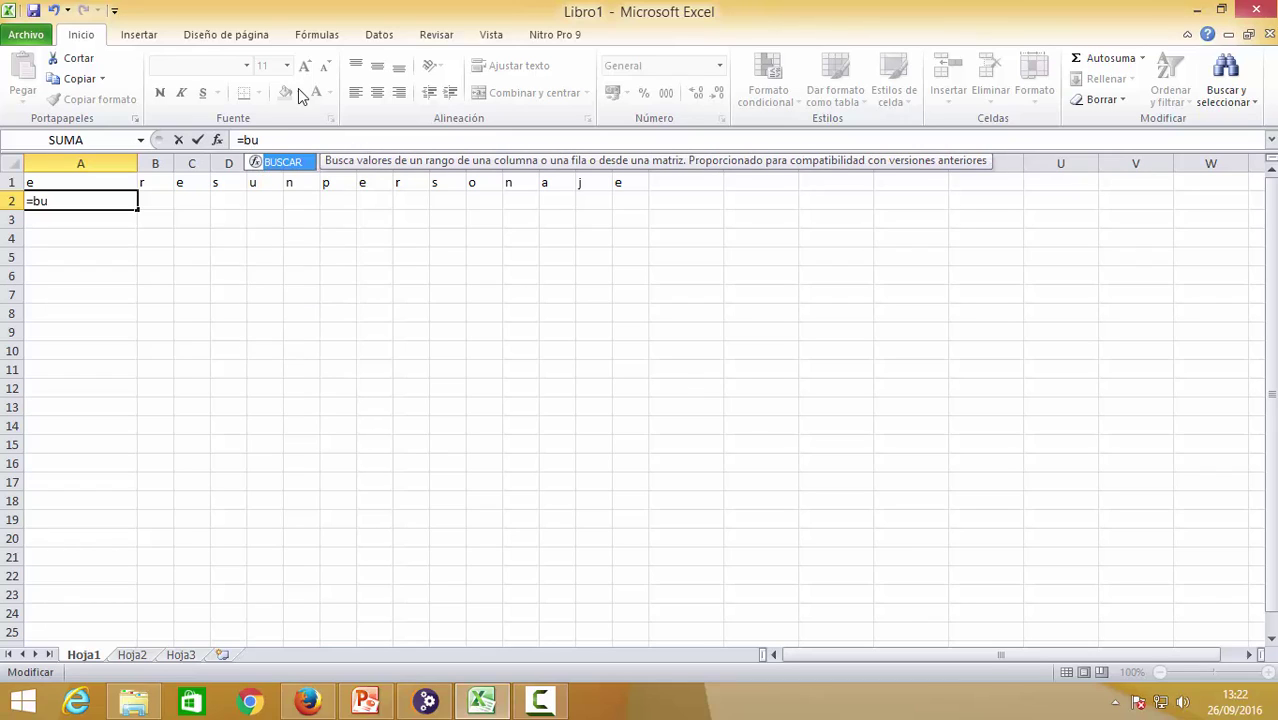
double_click(303, 166)
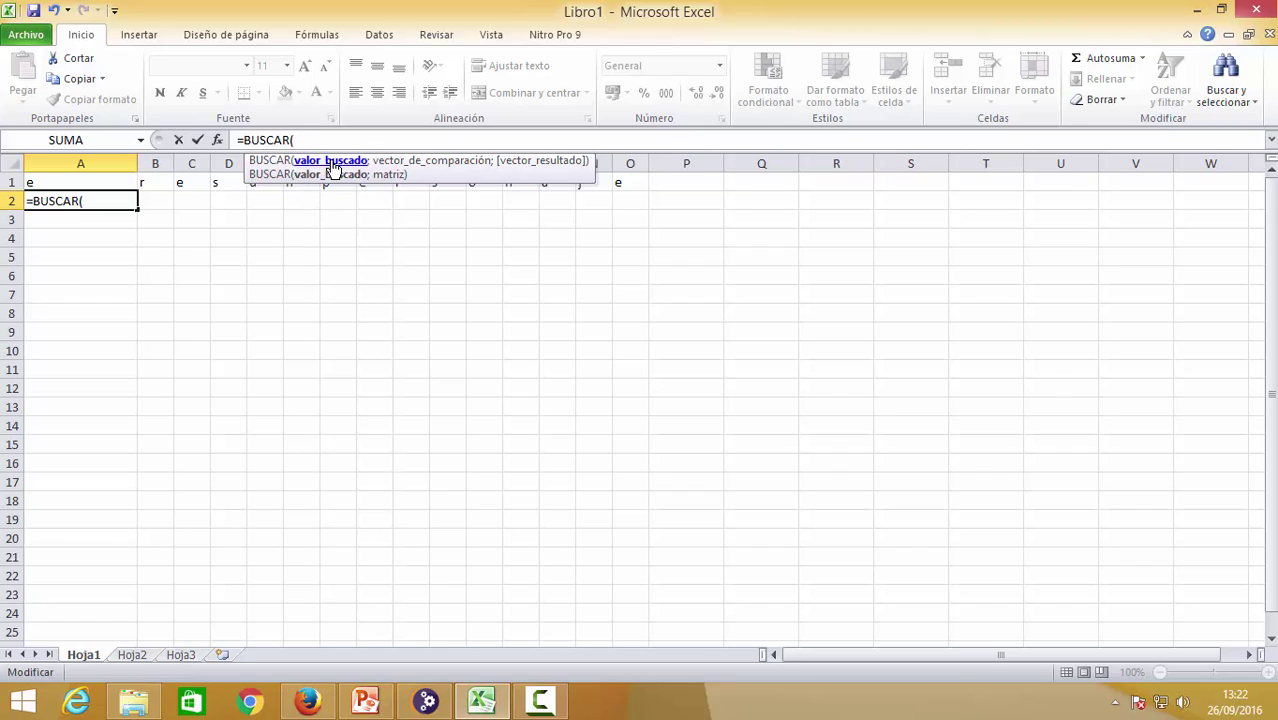
text(aº1)
key(BackSpace)
key(BackSpace)
text(1;)
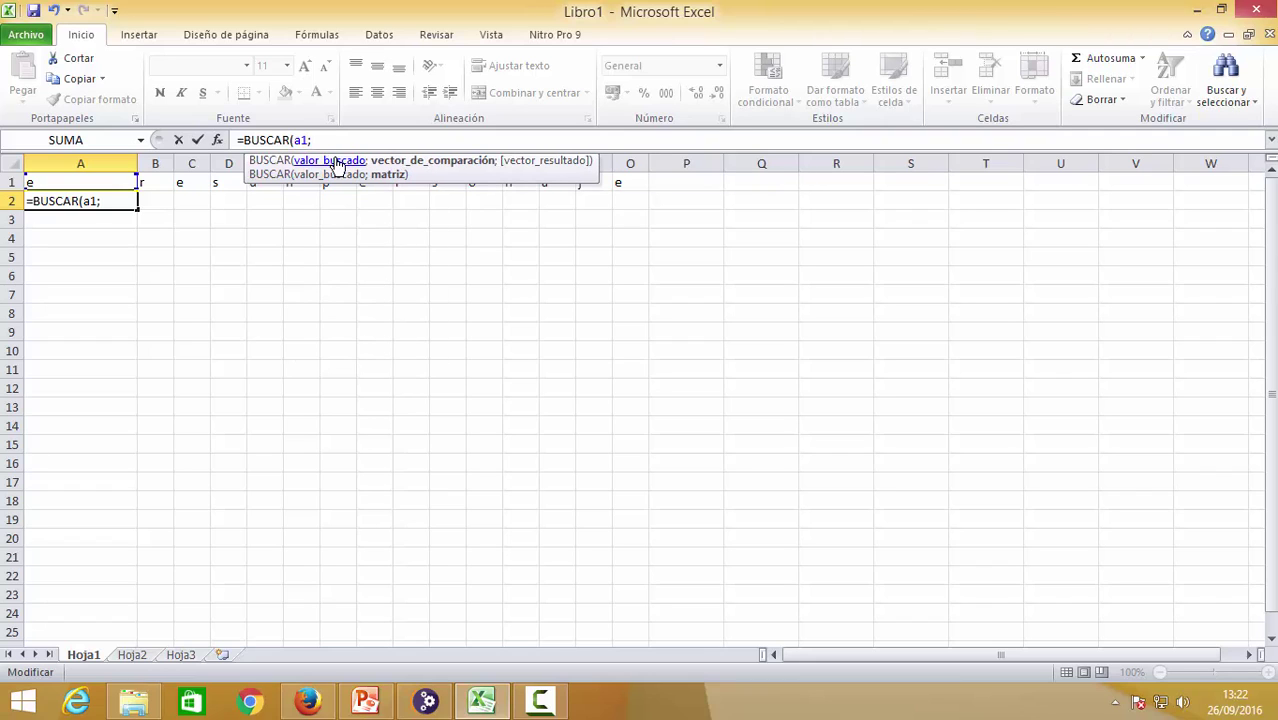
Complete the A2 BUSCAR formula with the alphabet table Hoja2!A1:B26 as its second argument
click(131, 655)
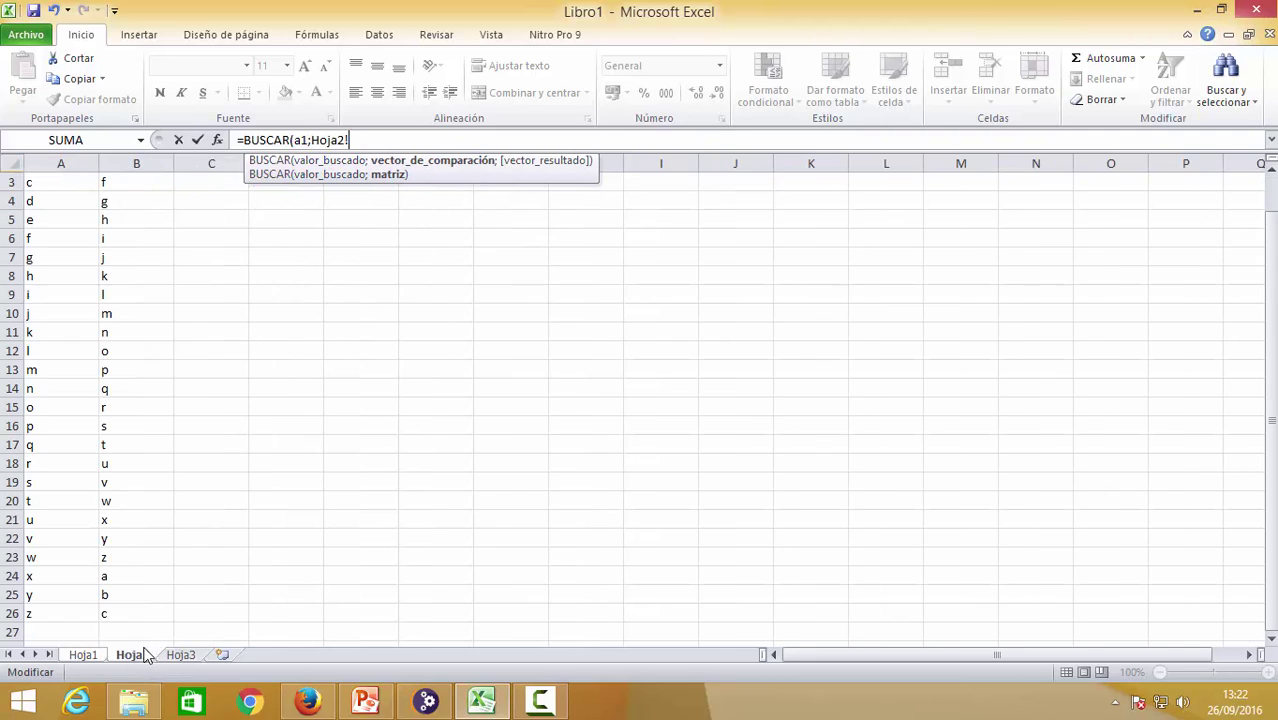
click(88, 214)
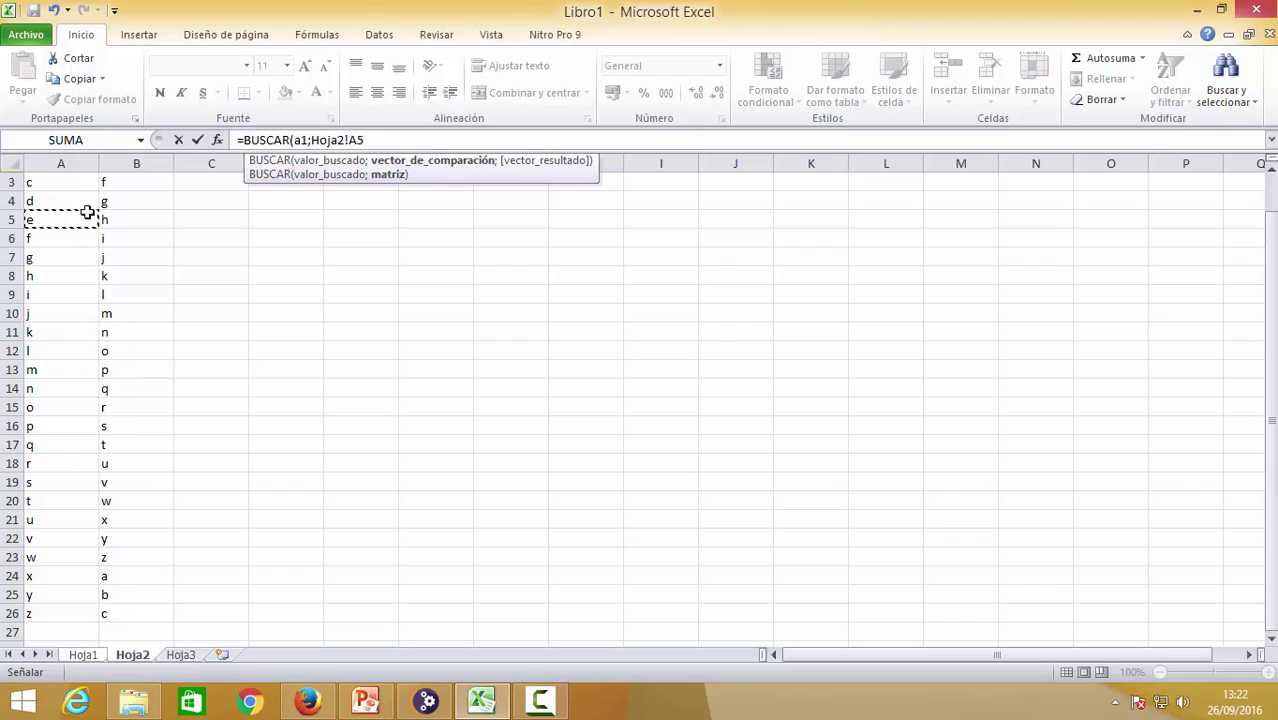
scroll(1272, 205, up, 1)
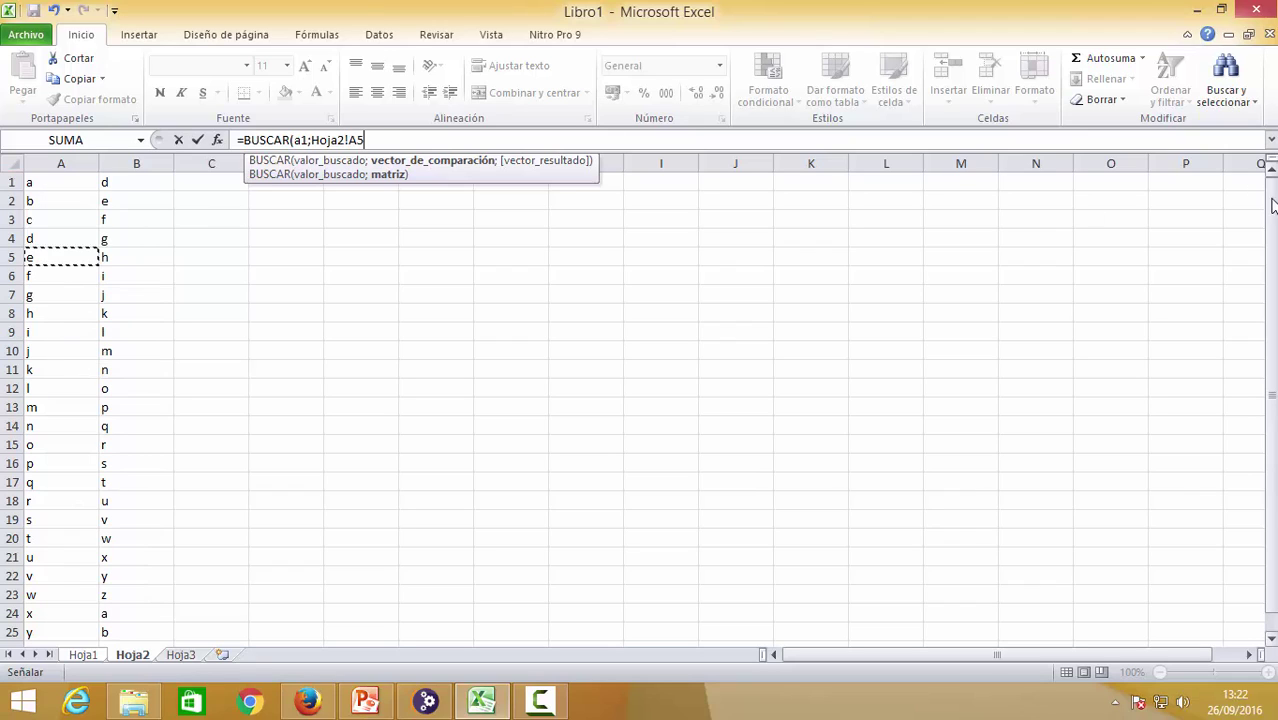
drag(80, 180, 146, 615)
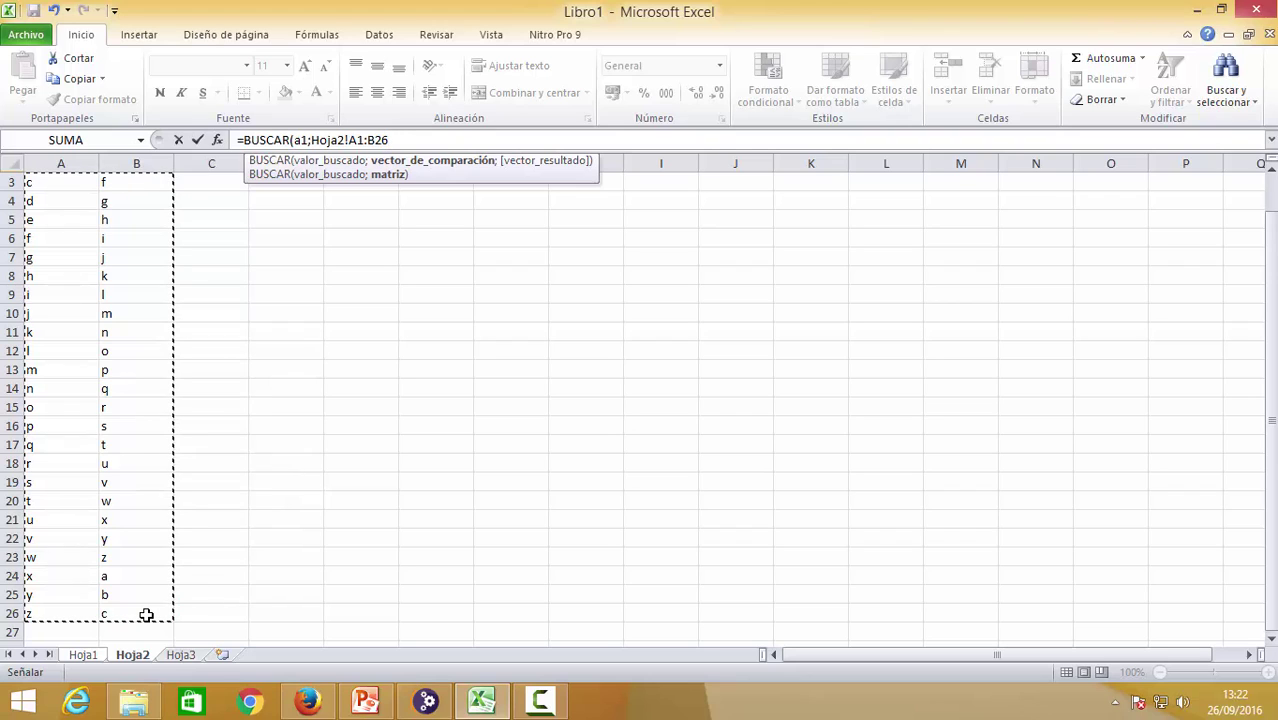
text())
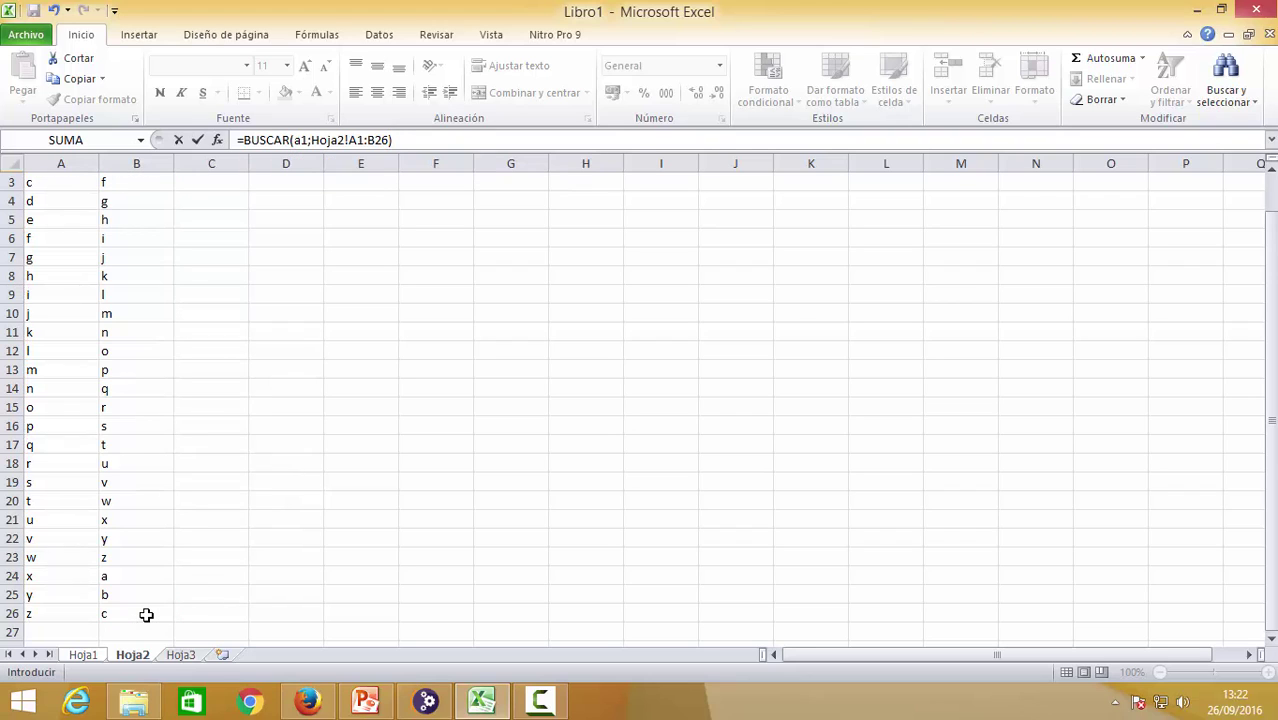
key(Return)
key(Up)
key(Up)
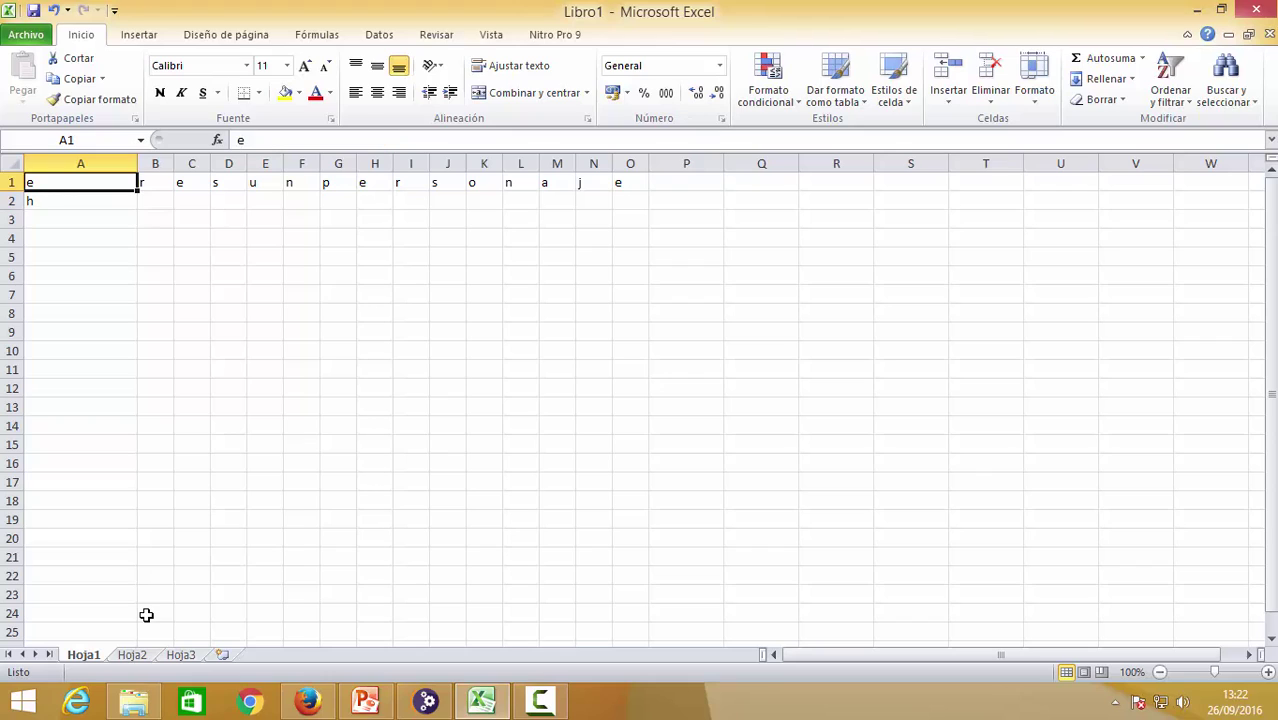
key(Down)
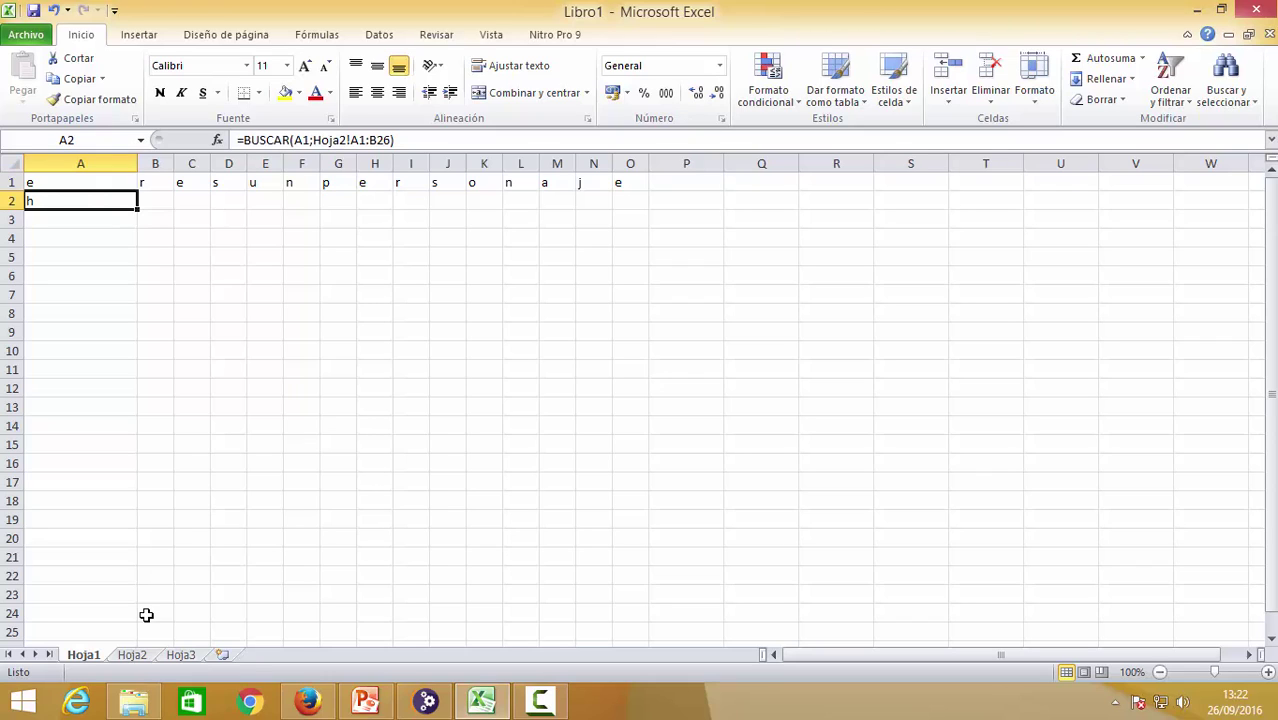
Fit column A to its contents and try to fill the A2 formula across to O2
double_click(137, 178)
drag(42, 163, 53, 163)
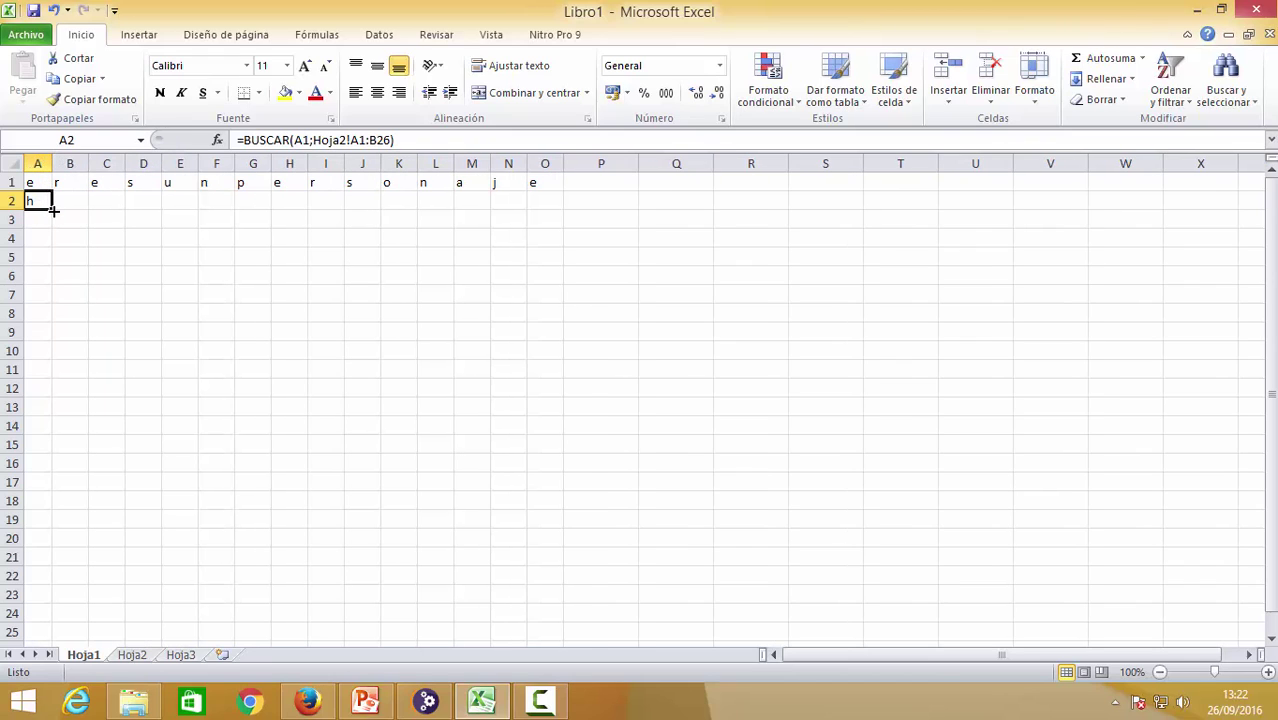
drag(53, 208, 560, 215)
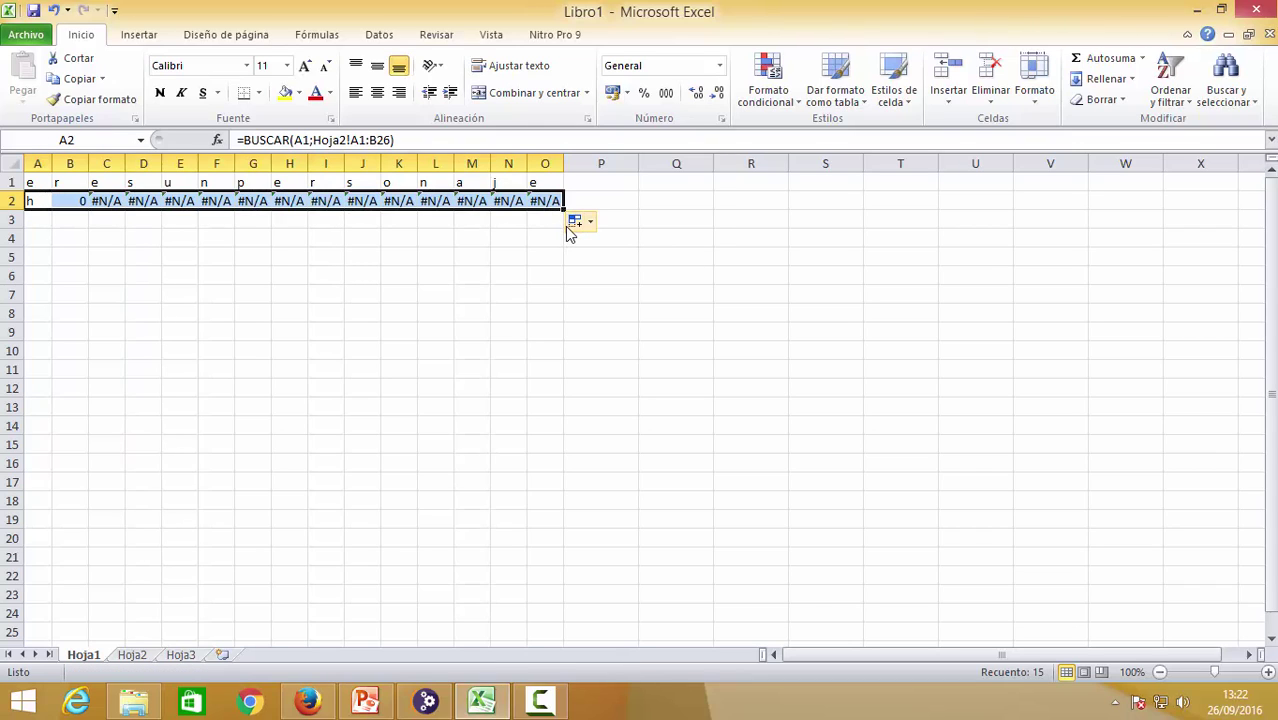
key(ctrl+z)
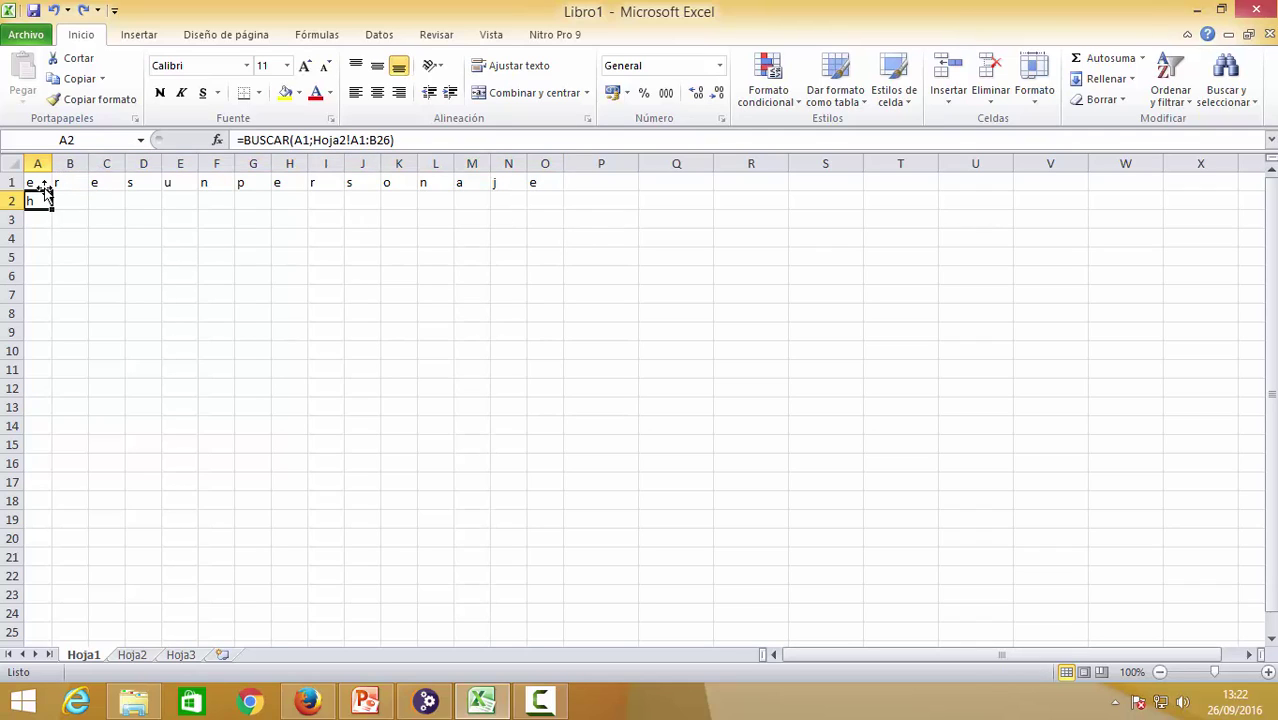
Make the table range in the A2 formula absolute, as Hoja2!$A$1:$B$26
click(316, 140)
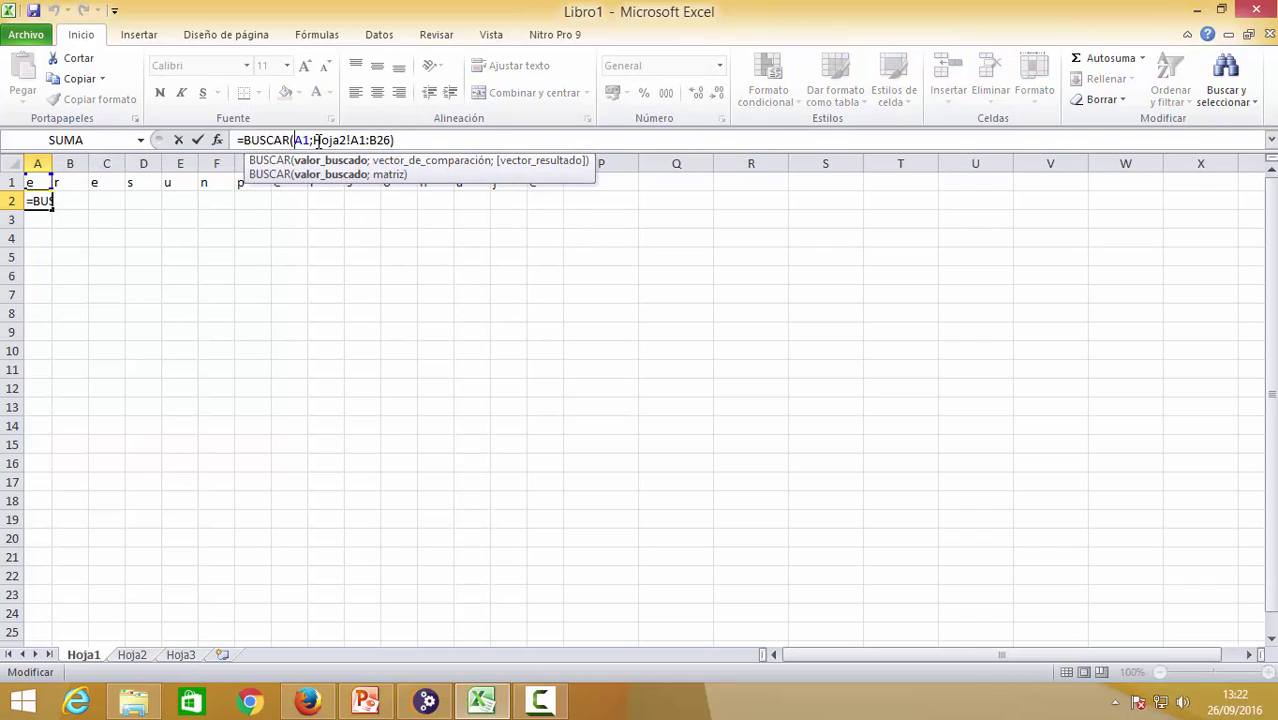
click(351, 141)
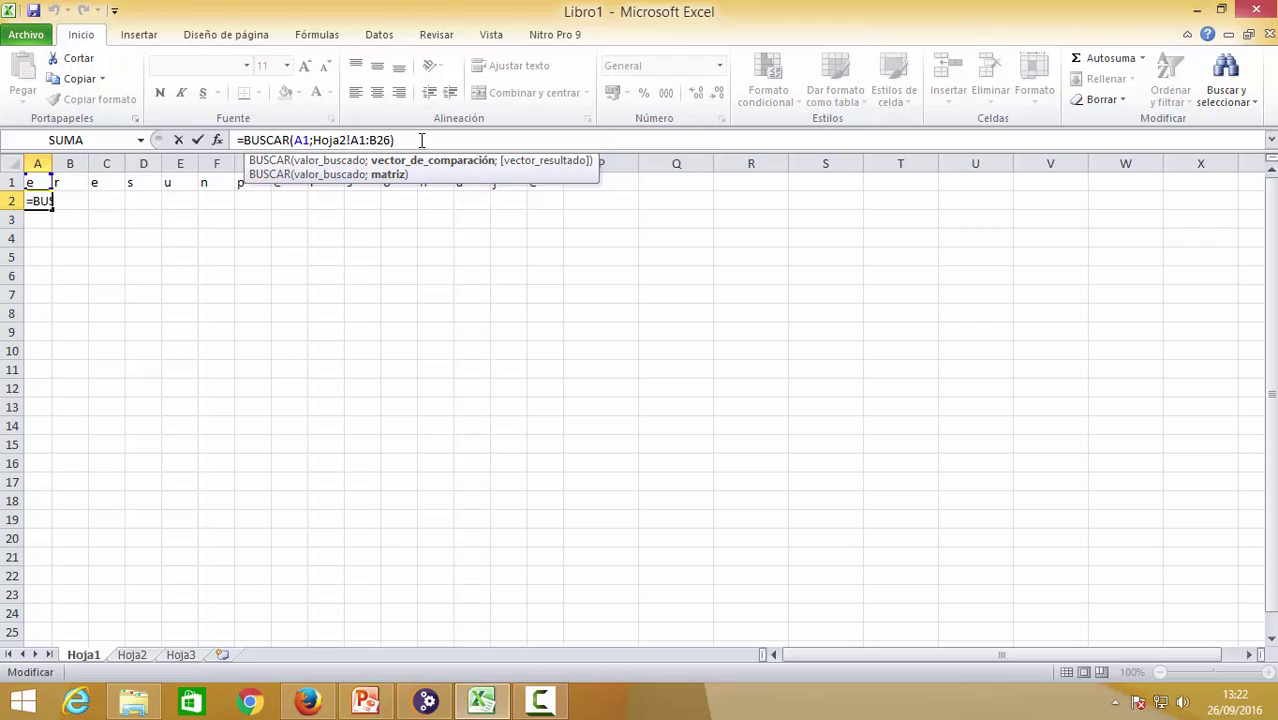
text($)
key(Right)
text($A)
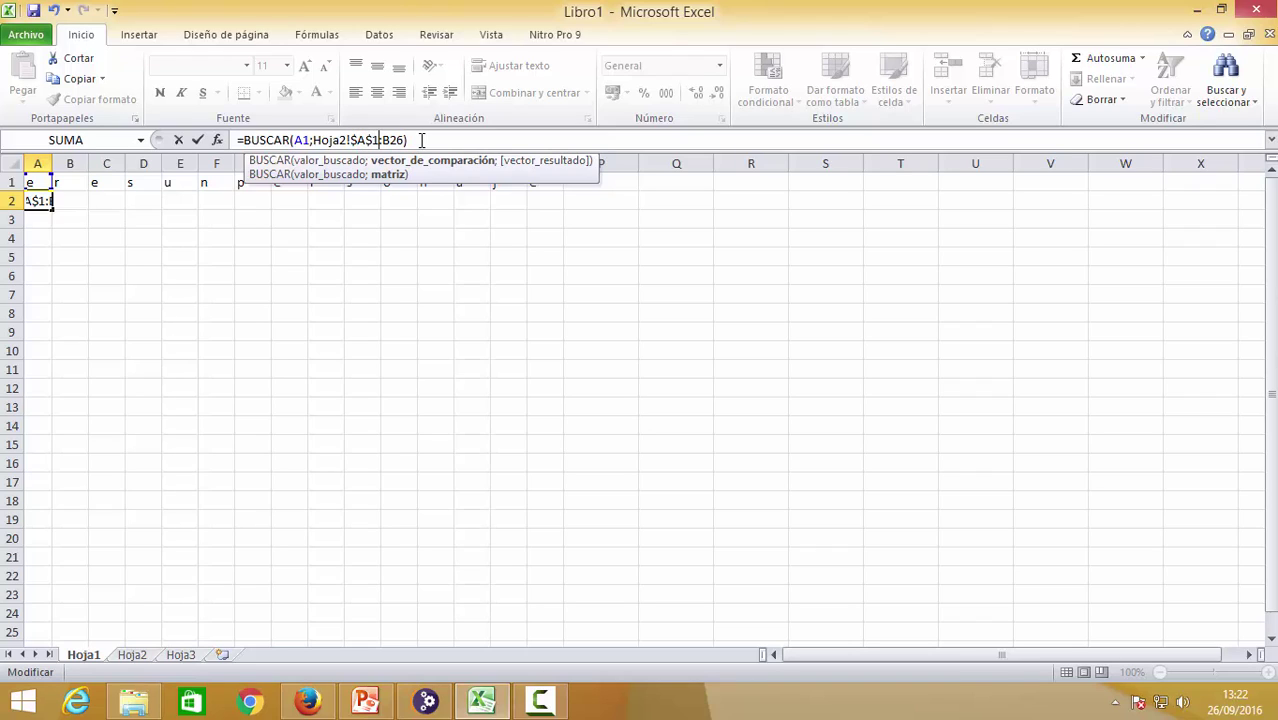
text($)
key(Right)
text($)
key(shift+Return)
Fill the BUSCAR formula from A2 across to O2 under the message letters
text(ç)
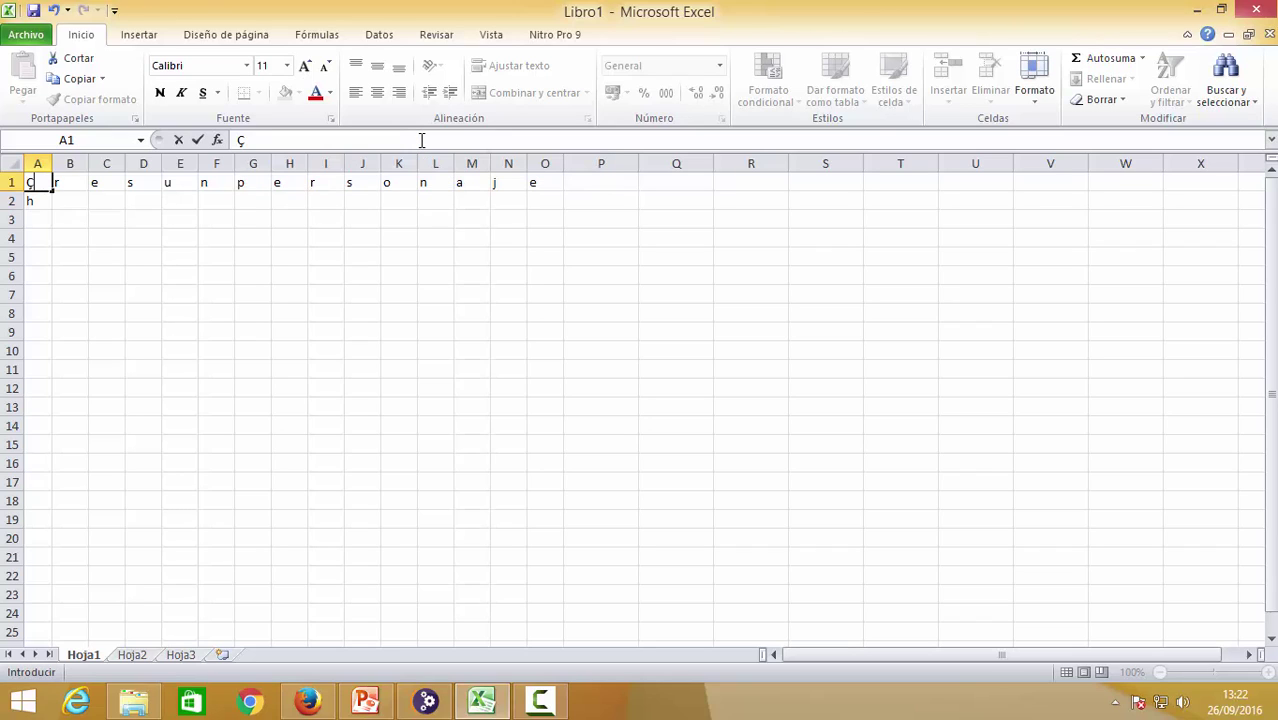
key(Escape)
key(Down)
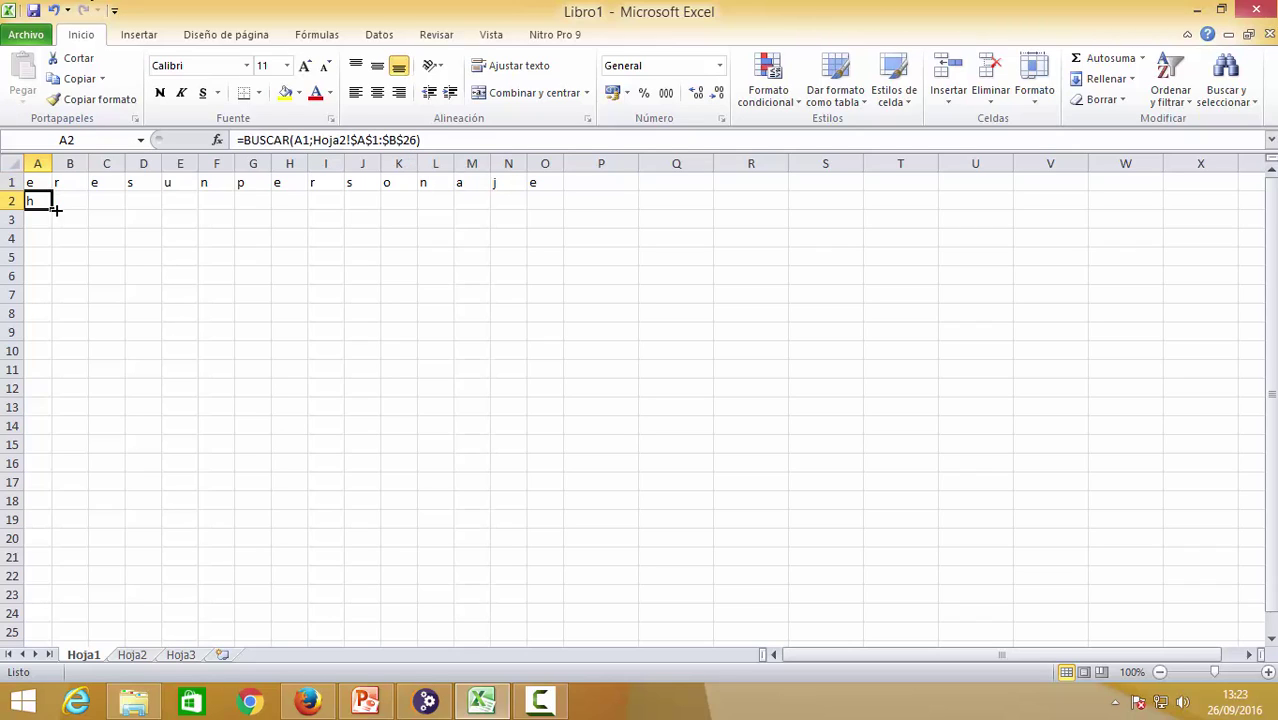
drag(55, 211, 548, 203)
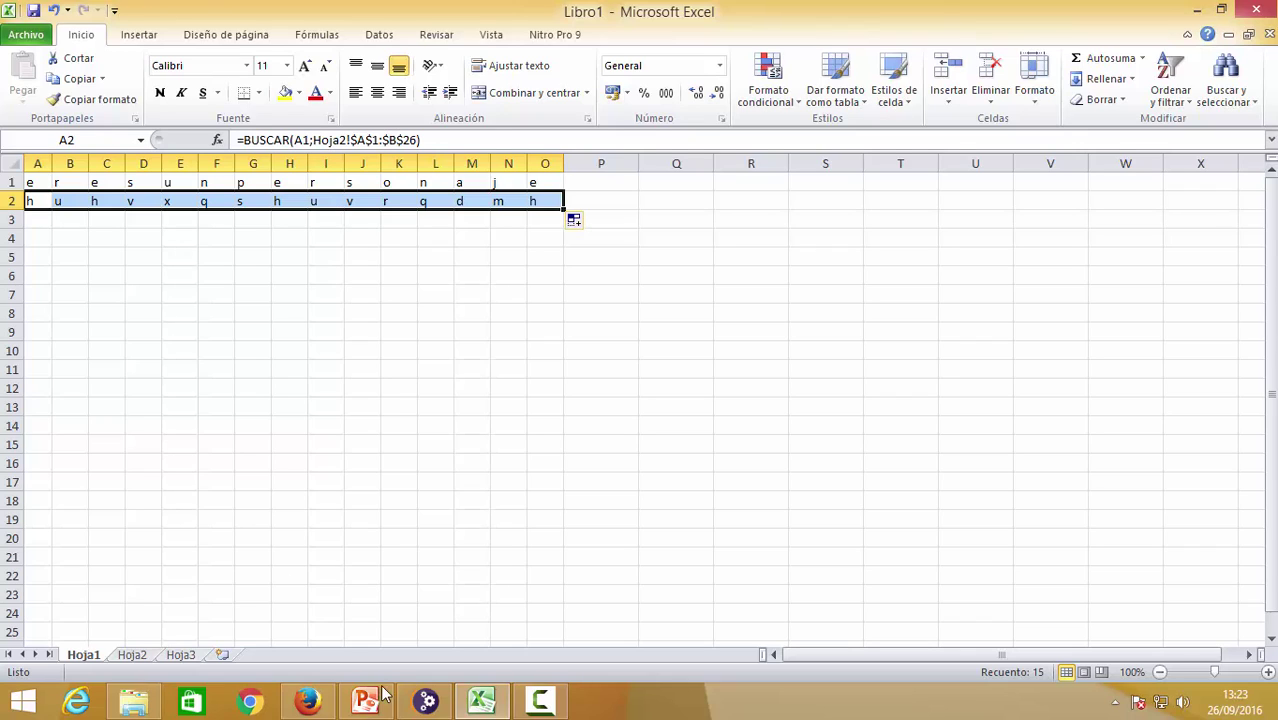
On Hoja2, copy the alphabet in A1:A26 into column C starting at C1
click(483, 700)
click(483, 700)
click(148, 657)
scroll(151, 465, up, 1)
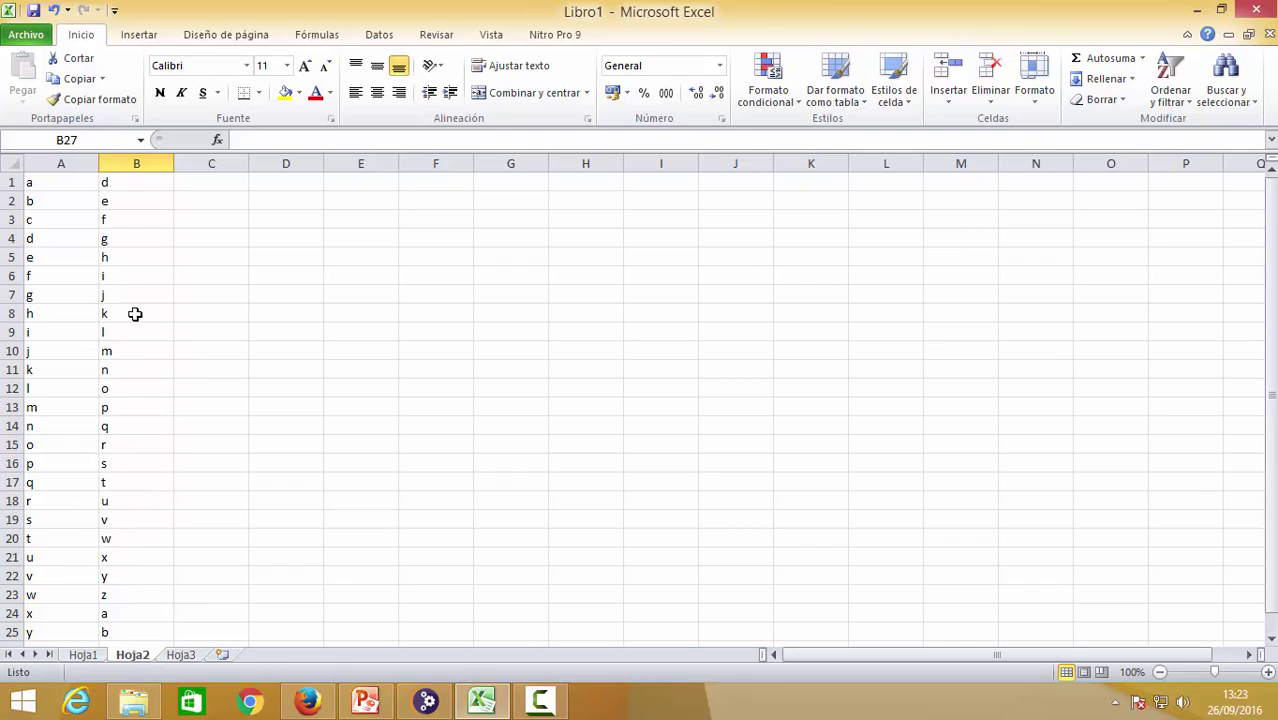
drag(60, 182, 56, 613)
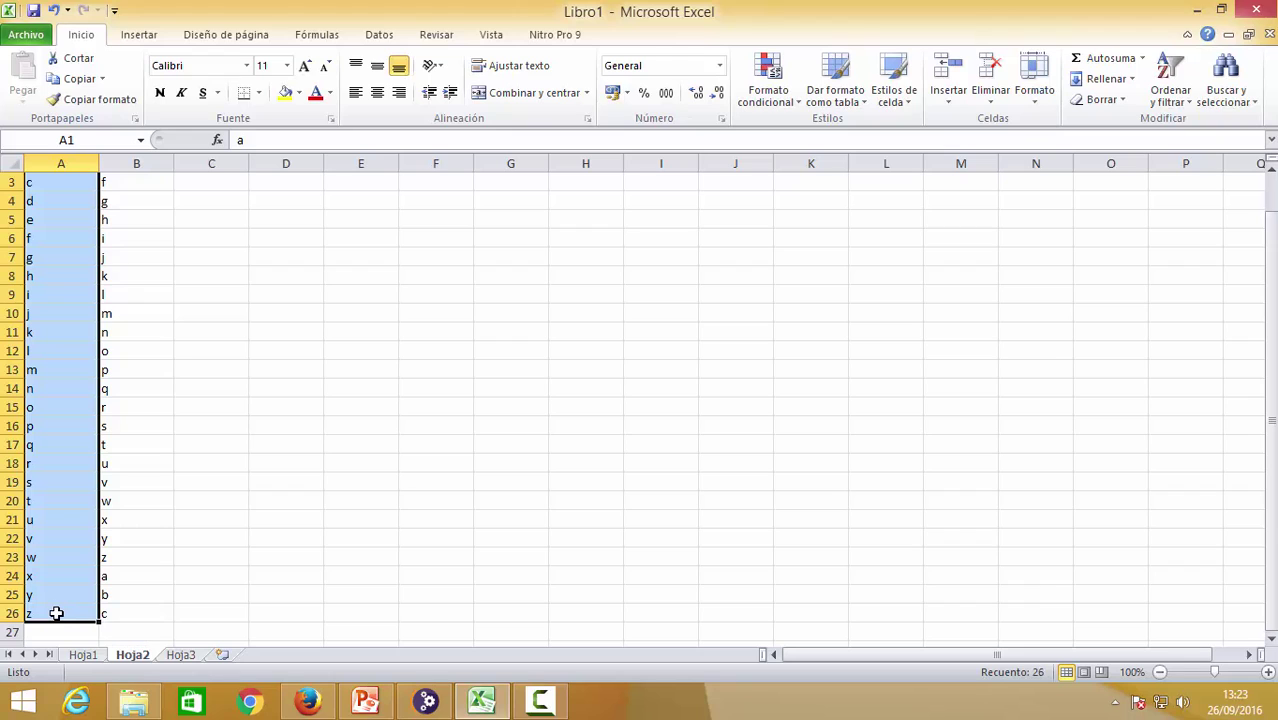
key(ctrl+c)
scroll(163, 308, up, 1)
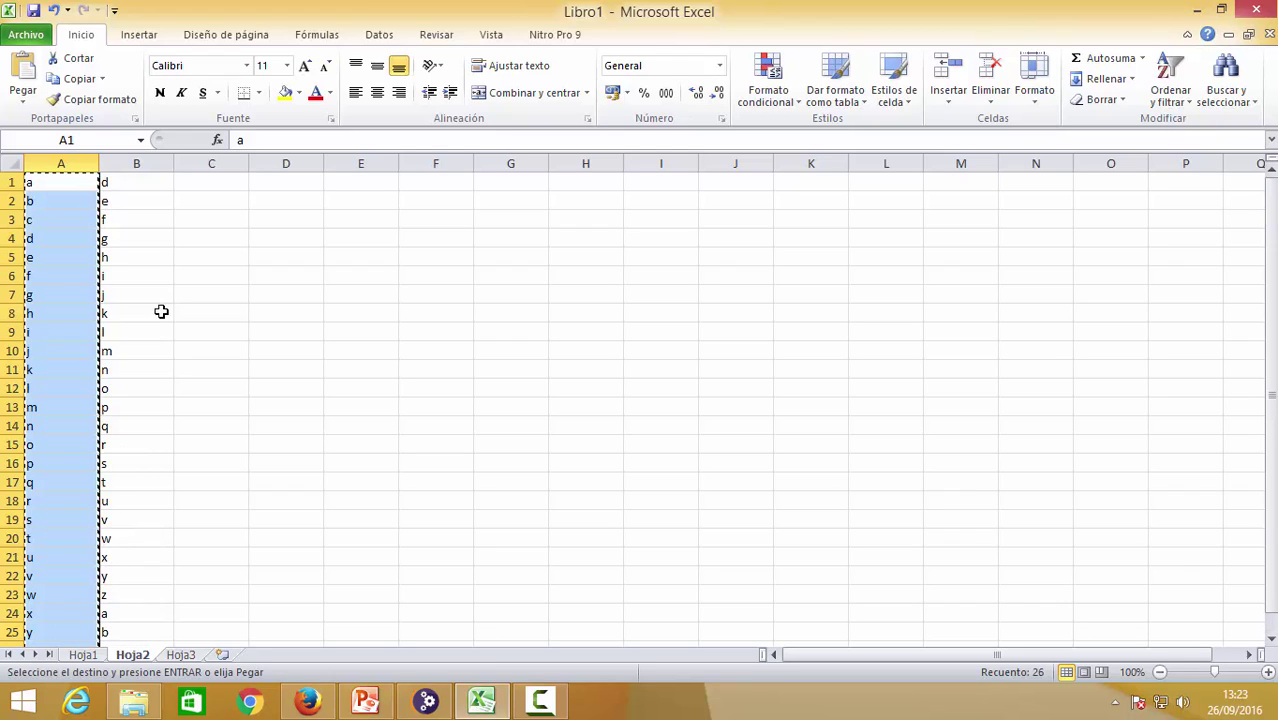
click(199, 179)
key(ctrl+v)
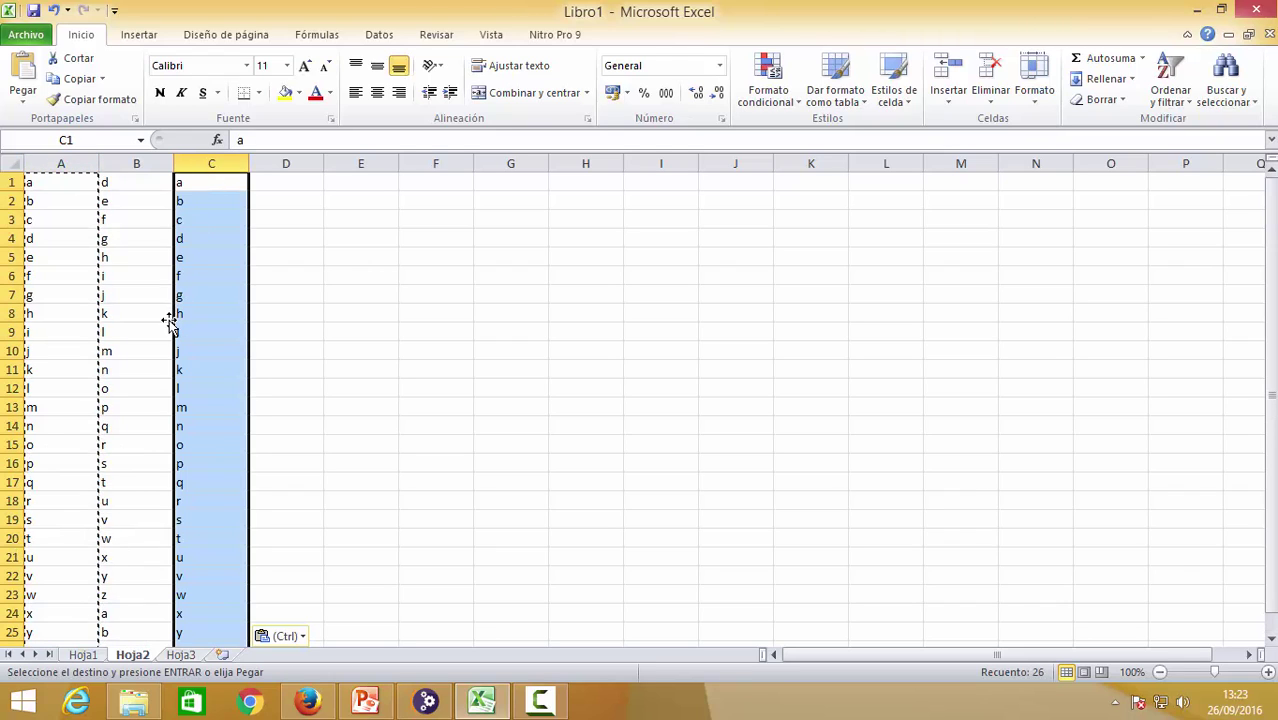
key(Escape)
scroll(166, 330, down, 2)
scroll(162, 343, up, 2)
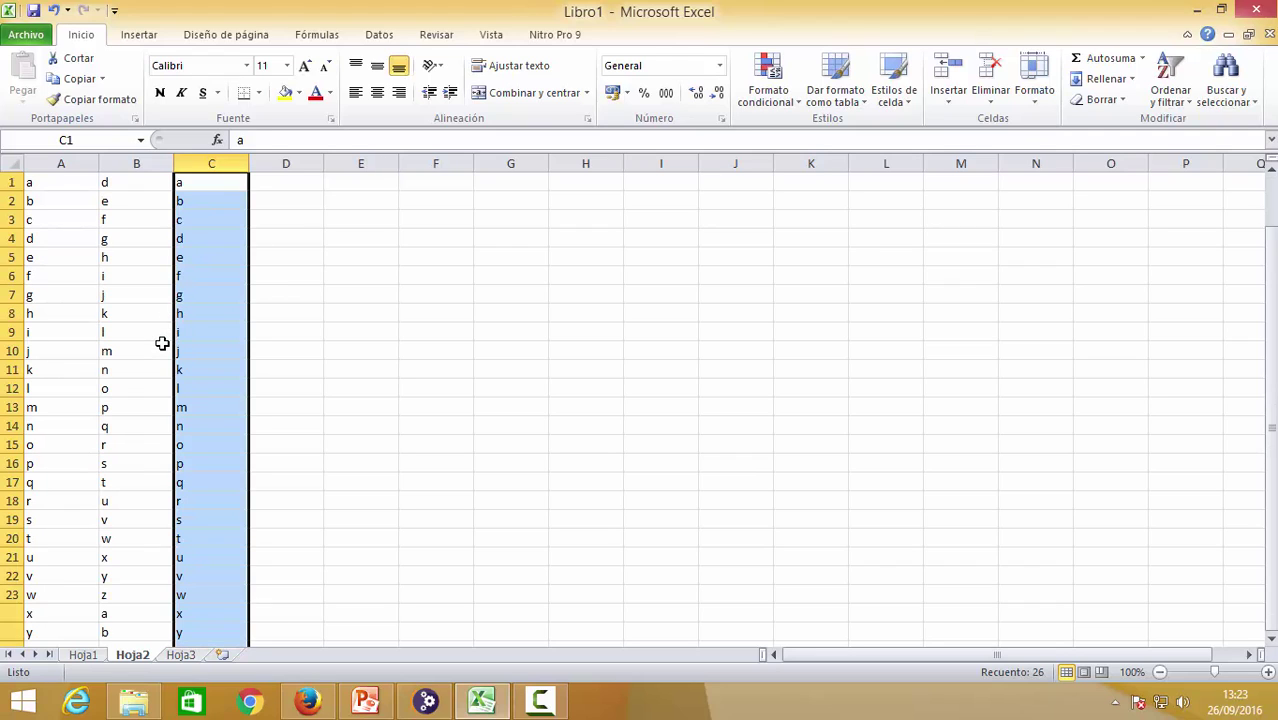
In A3 of Hoja1, enter a BUSCAR formula that looks up A2 in the table Hoja2!B1:C26
click(100, 656)
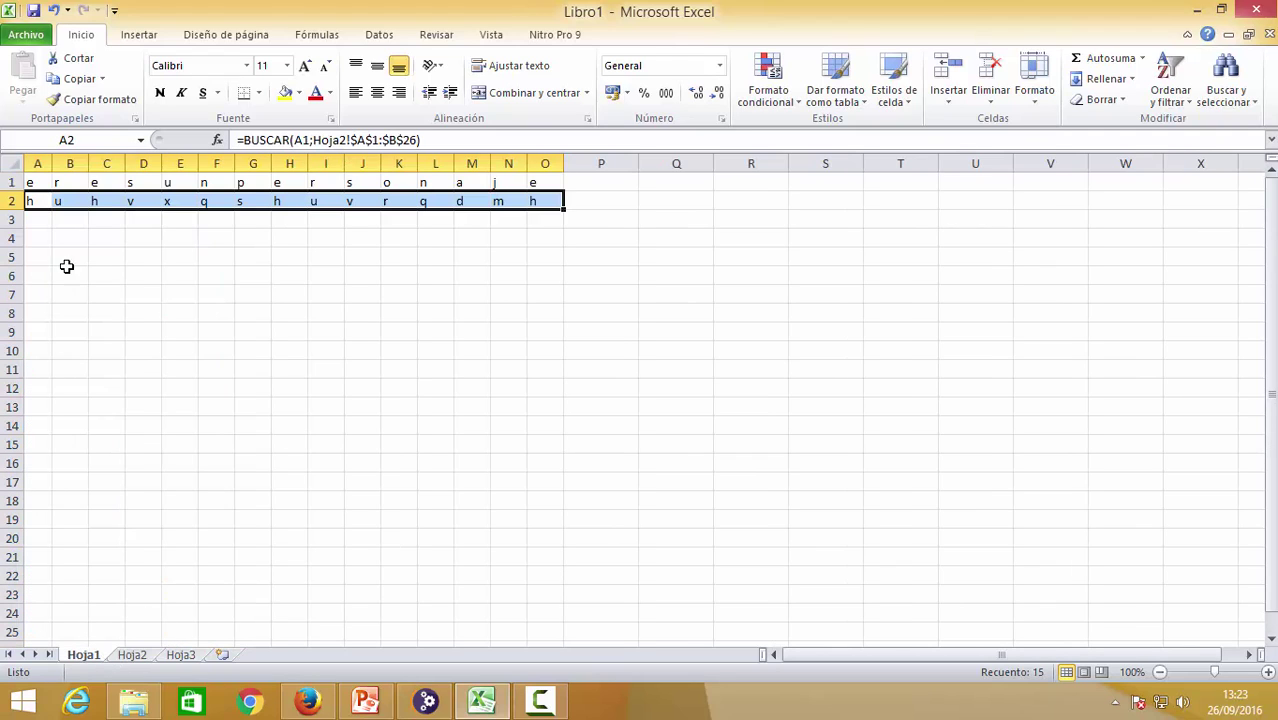
click(38, 220)
text(=buscar()
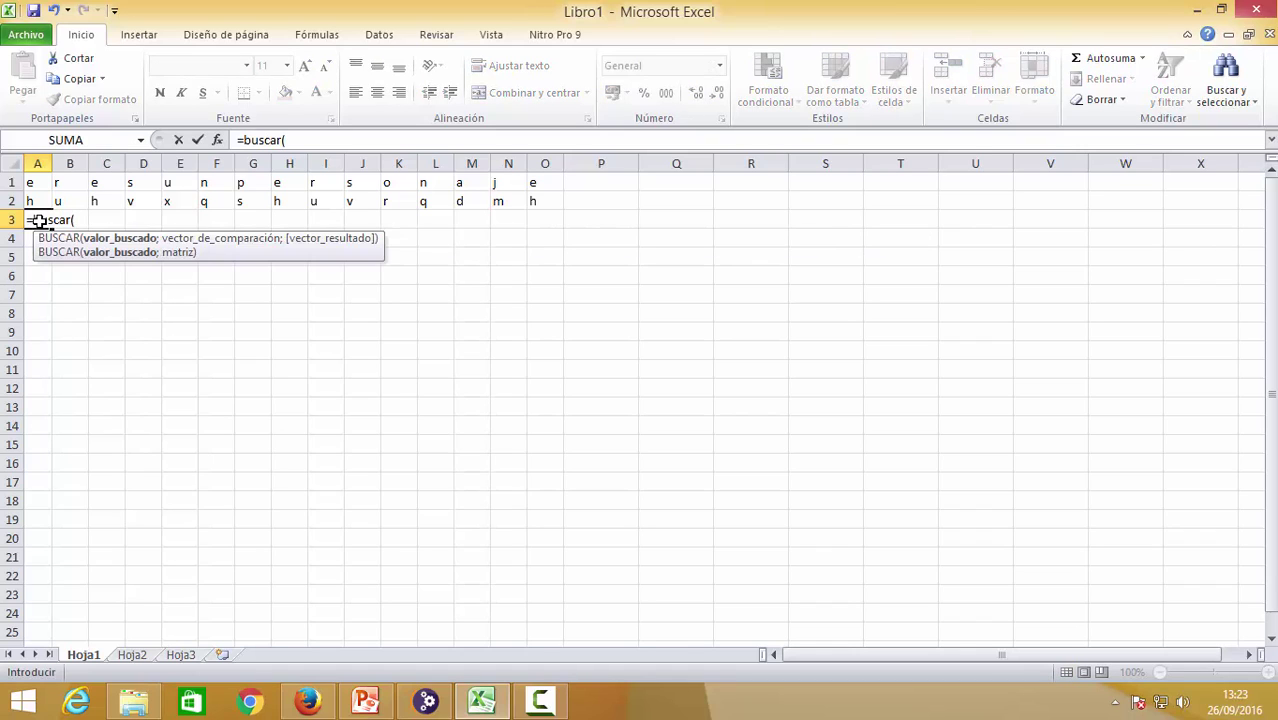
click(42, 200)
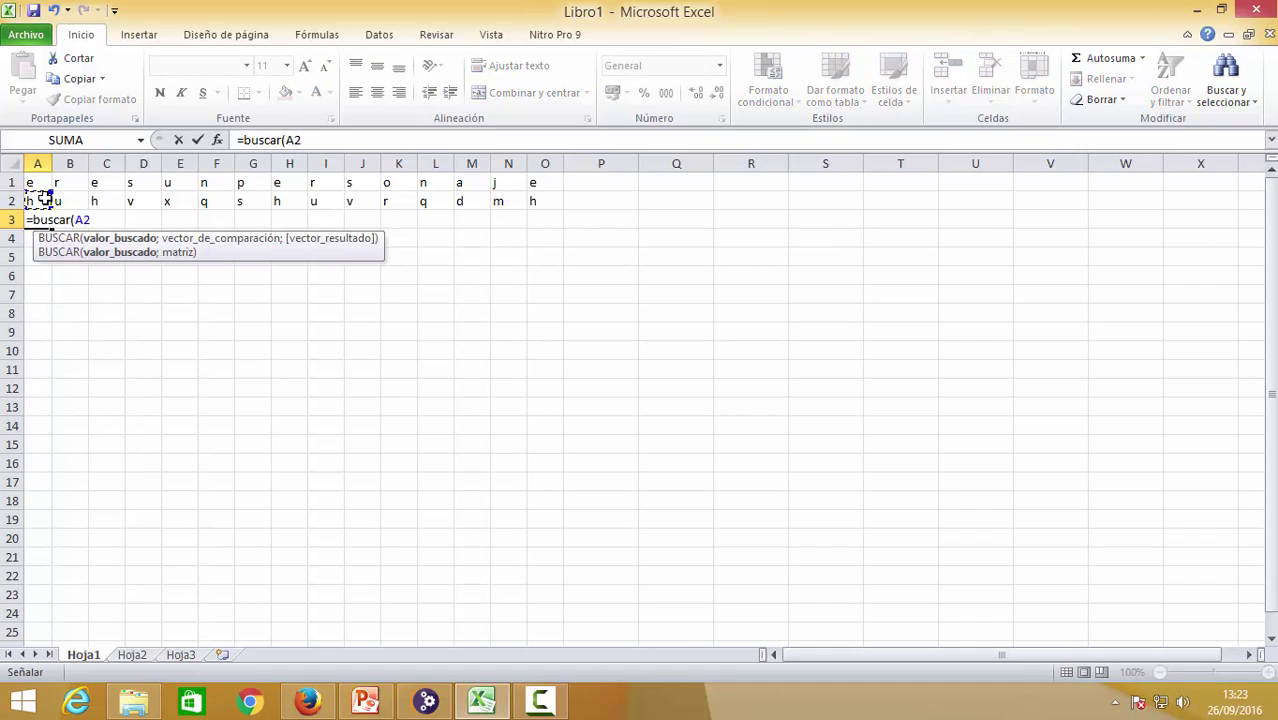
text(;)
click(140, 656)
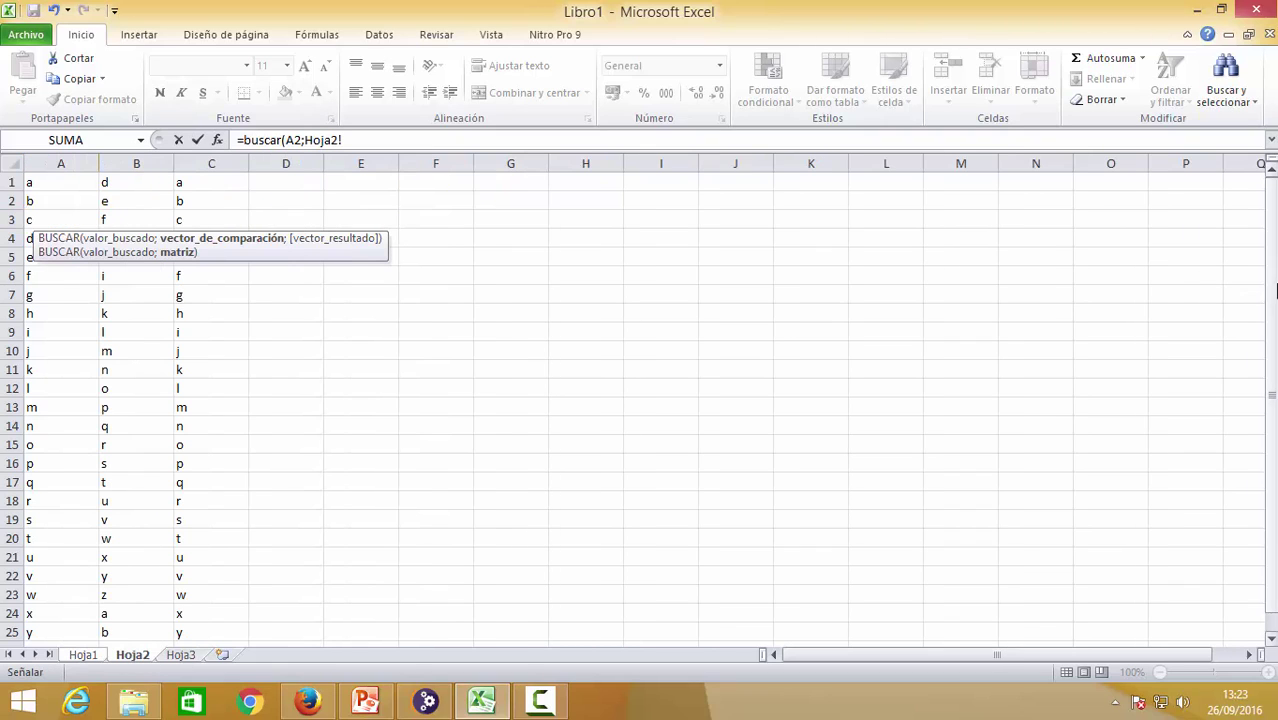
drag(151, 185, 205, 219)
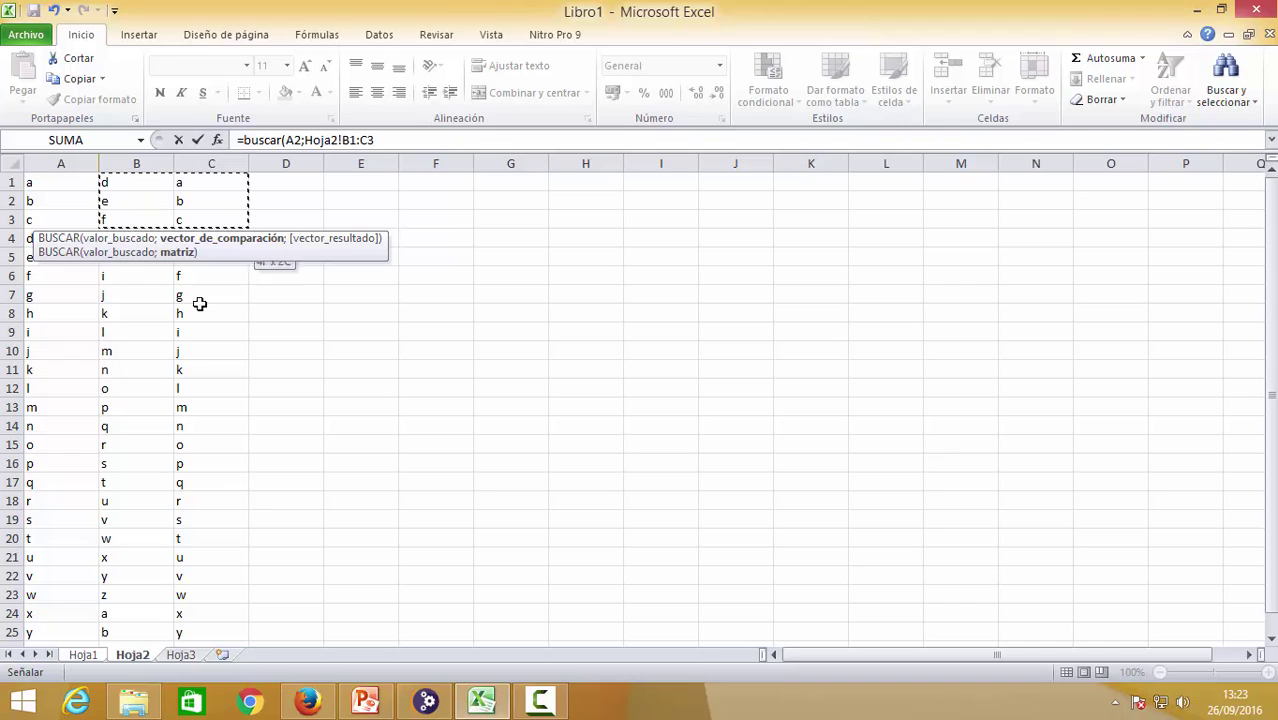
drag(200, 304, 186, 609)
text())
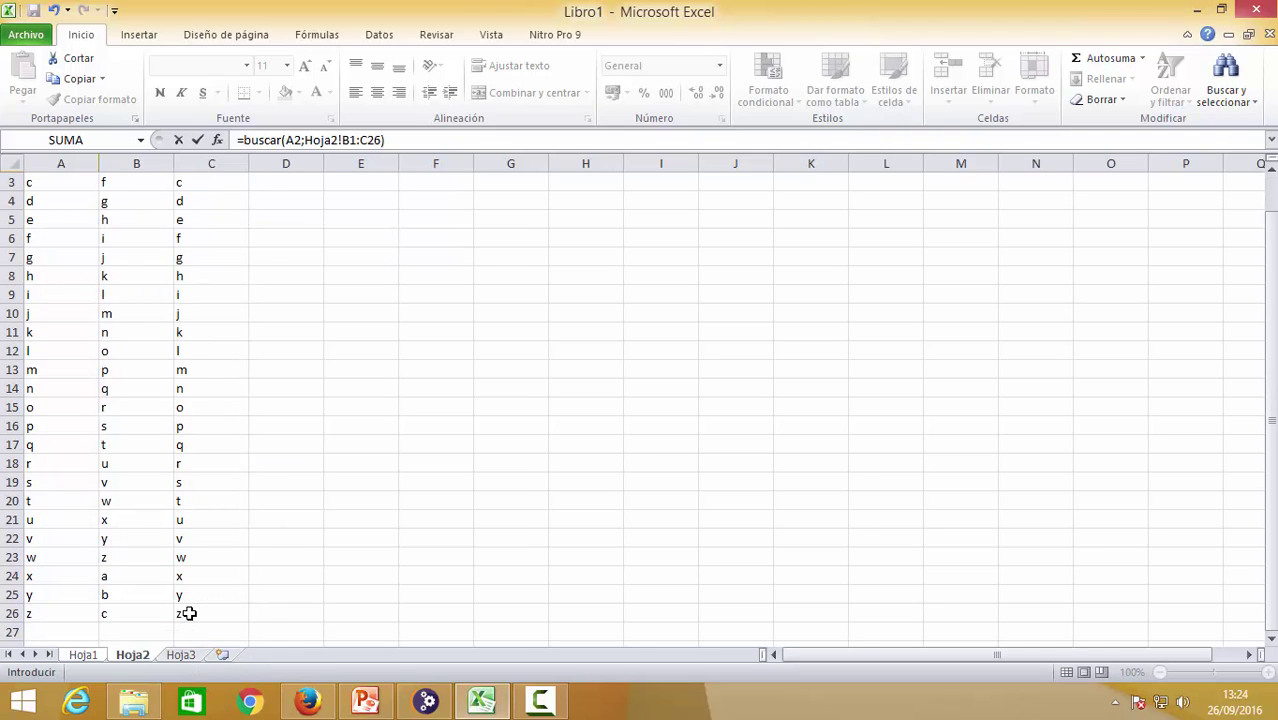
key(Return)
Make the A3 formula's table range absolute, as Hoja2!$B$1:$C$26, and fill the formula across to O3
key(Up)
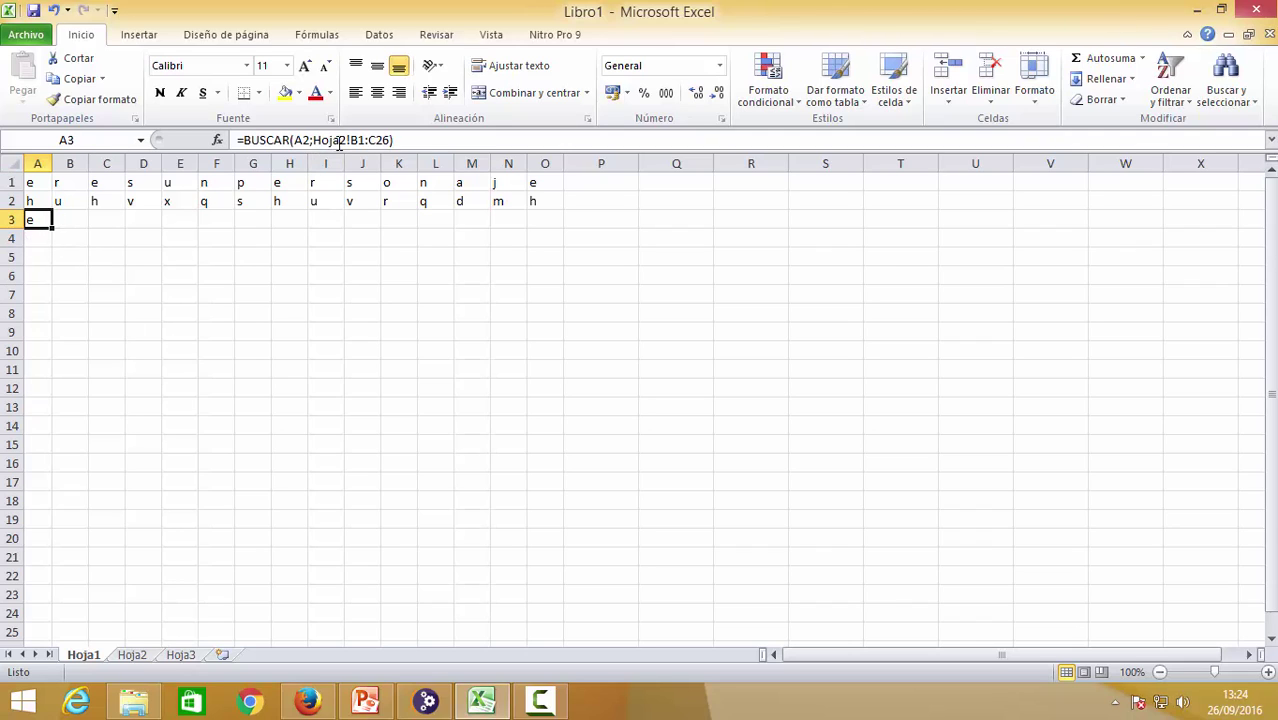
click(373, 141)
key(Left)
key(Left)
key(Left)
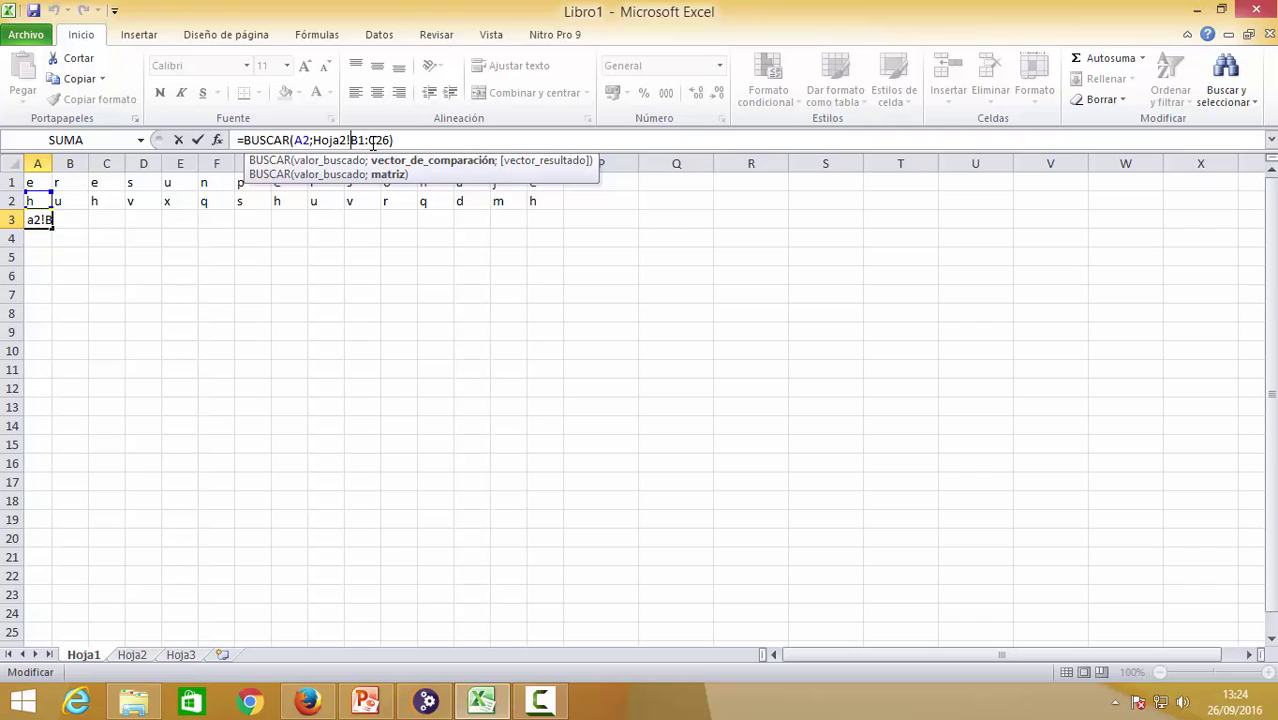
text($)
key(Right)
text($)
key(Right)
key(Right)
text($)
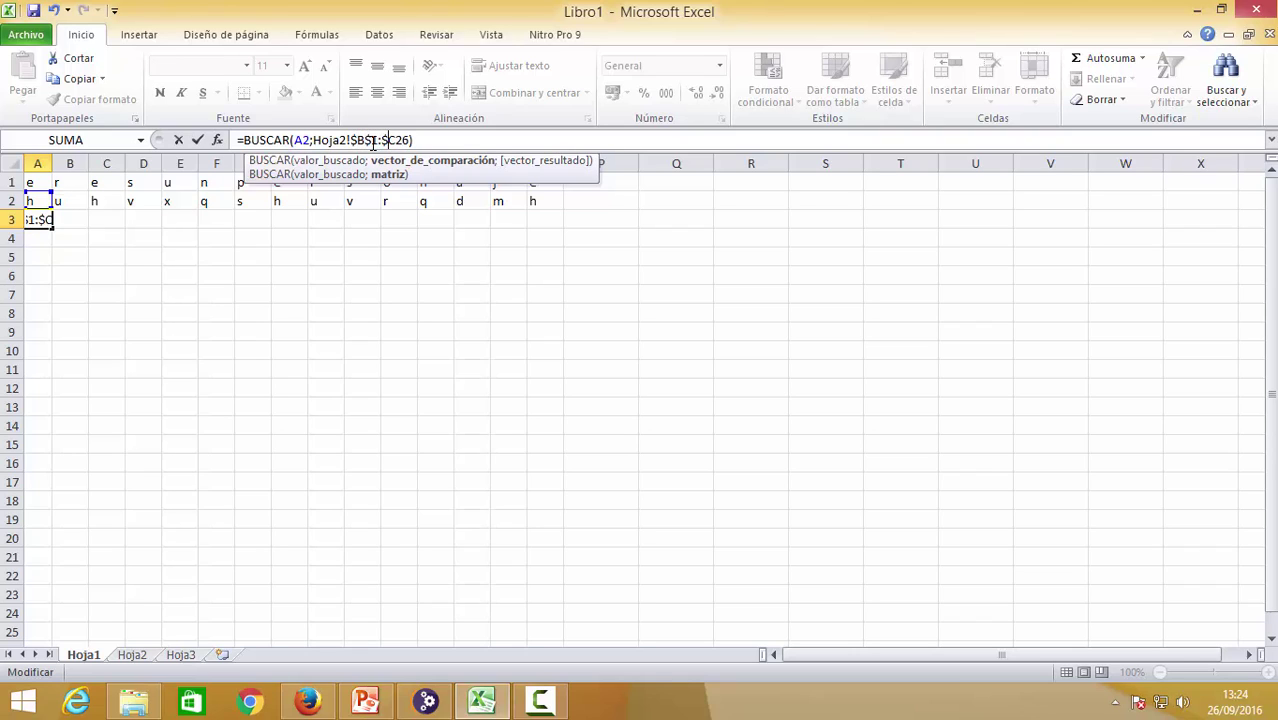
key(Right)
text($)
key(Return)
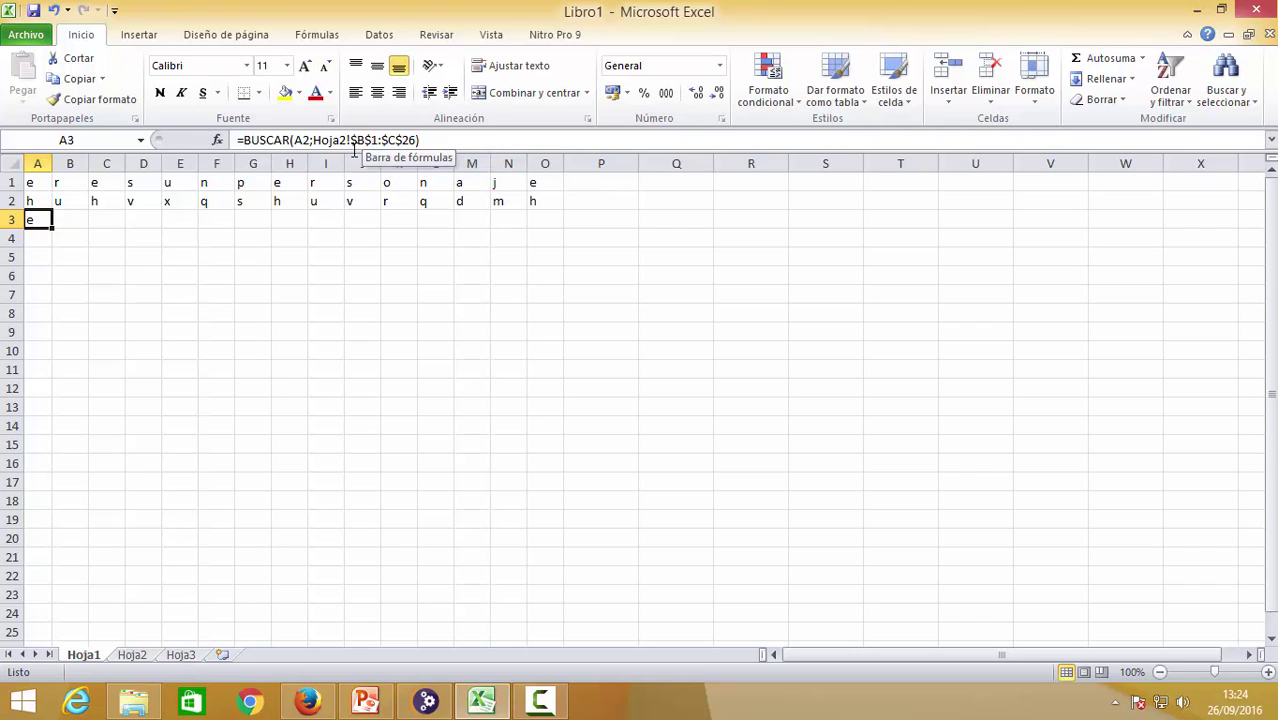
drag(55, 228, 557, 232)
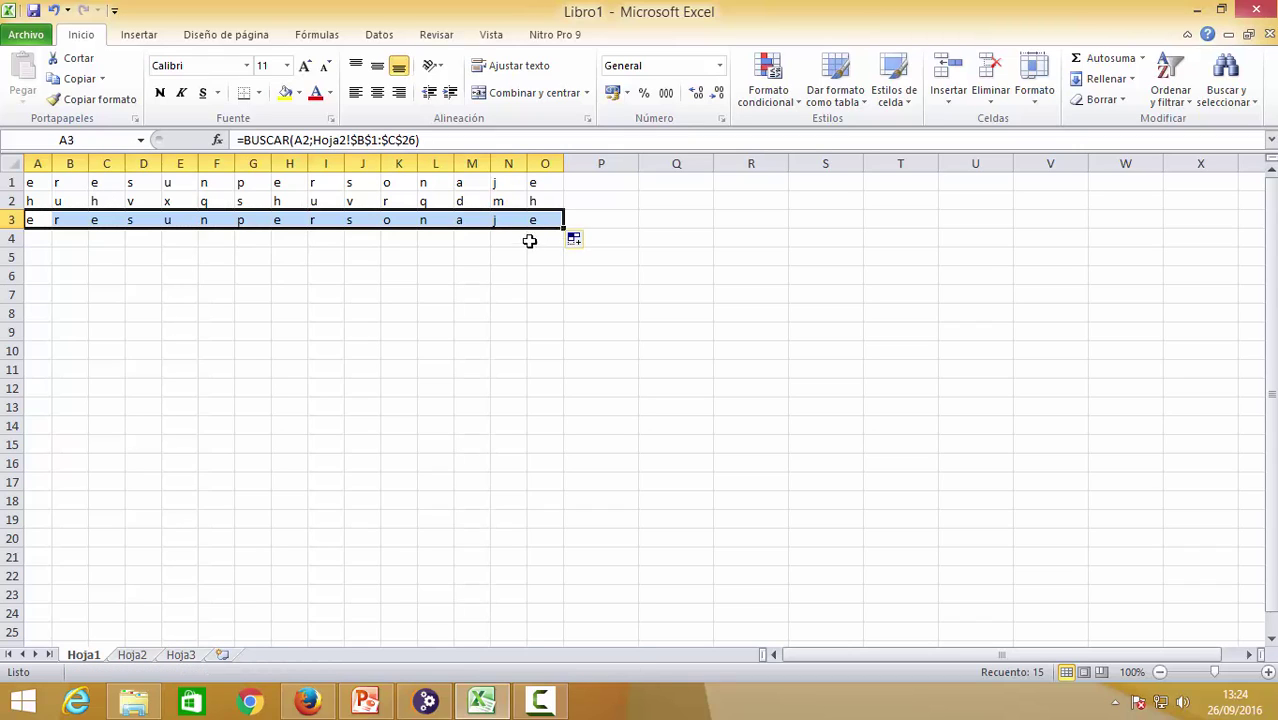